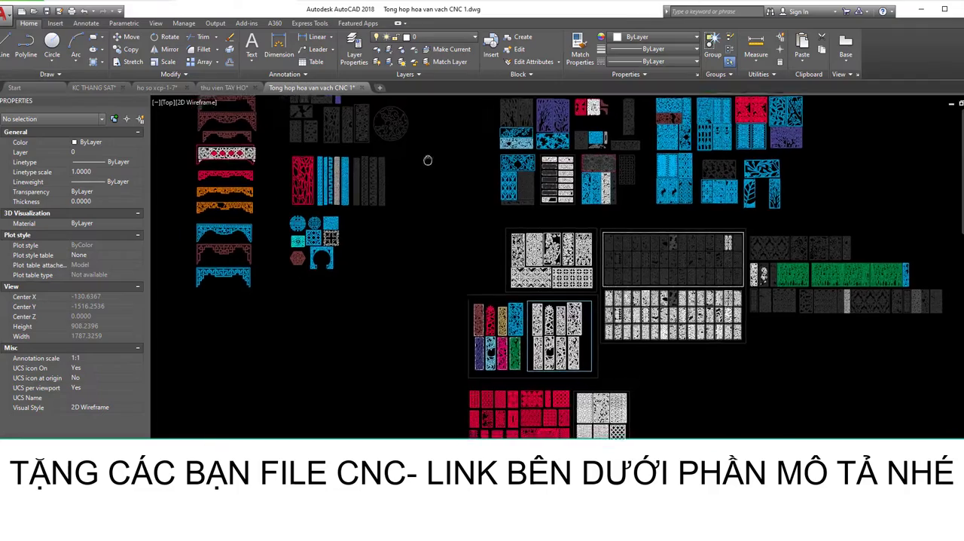
- Examine the CNC pattern library drawing, looking over its groups of decorative panels and carved motifs
scroll(532, 224, up, 3)
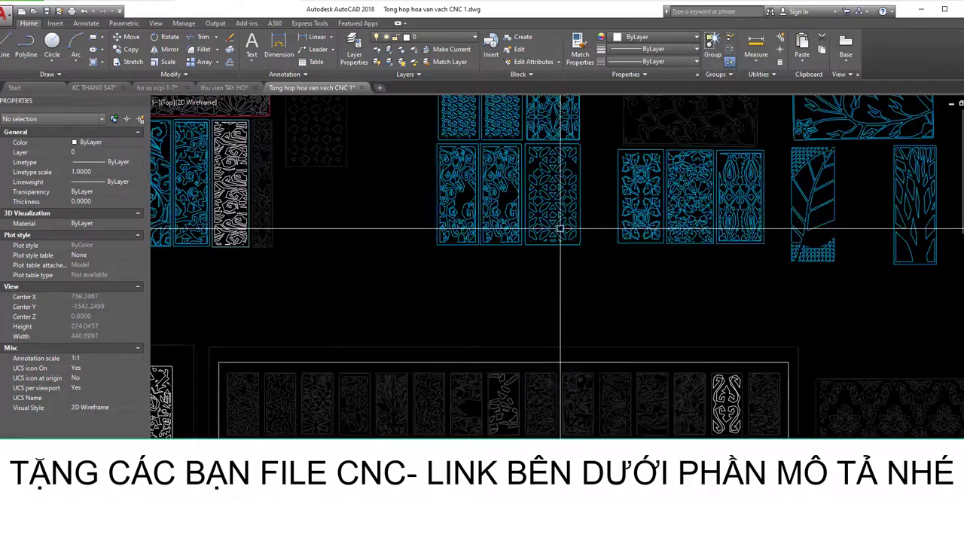
scroll(650, 295, down, 3)
scroll(574, 307, up, 6)
scroll(570, 309, down, 5)
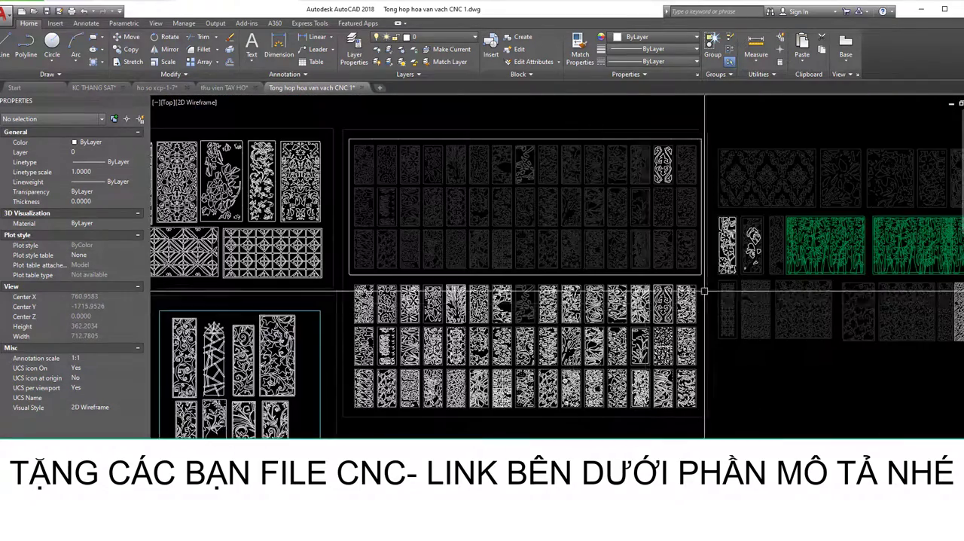
scroll(578, 288, up, 5)
scroll(581, 295, down, 6)
scroll(574, 297, down, 3)
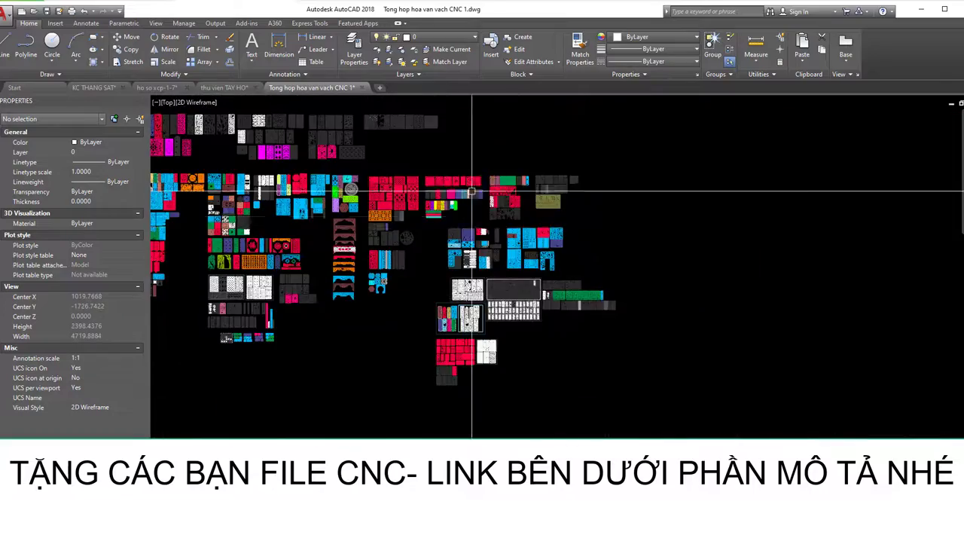
scroll(493, 177, up, 7)
scroll(504, 201, down, 5)
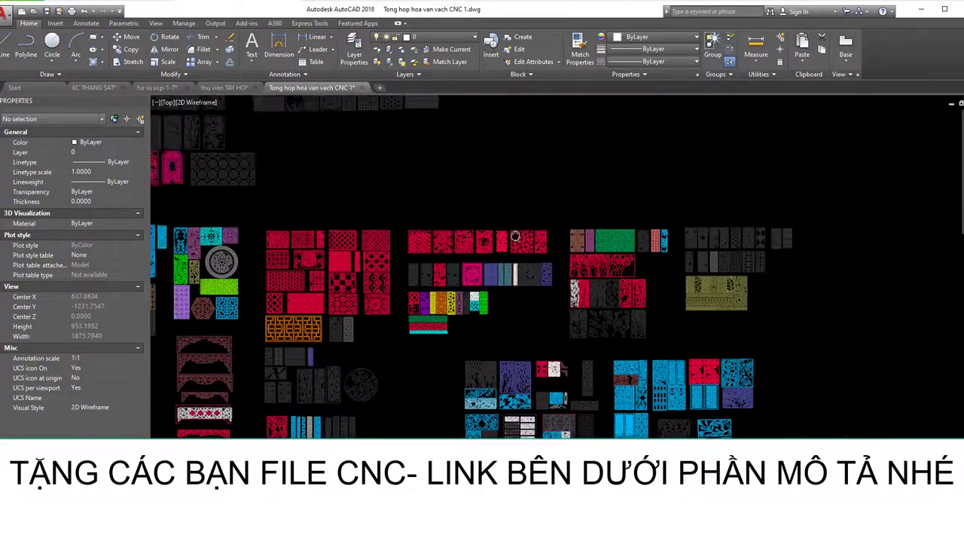
scroll(539, 269, up, 5)
mouse_move(620, 267)
middle_down()
mouse_move(468, 249)
mouse_move(440, 261)
mouse_move(545, 249)
middle_up()
scroll(467, 250, down, 2)
scroll(440, 260, up, 2)
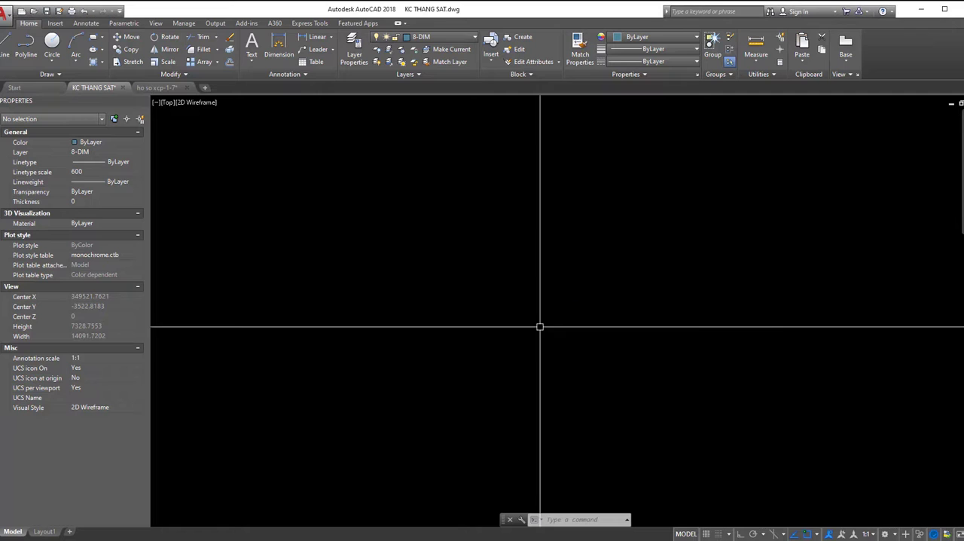
text(rec)
key(space)
click(487, 254)
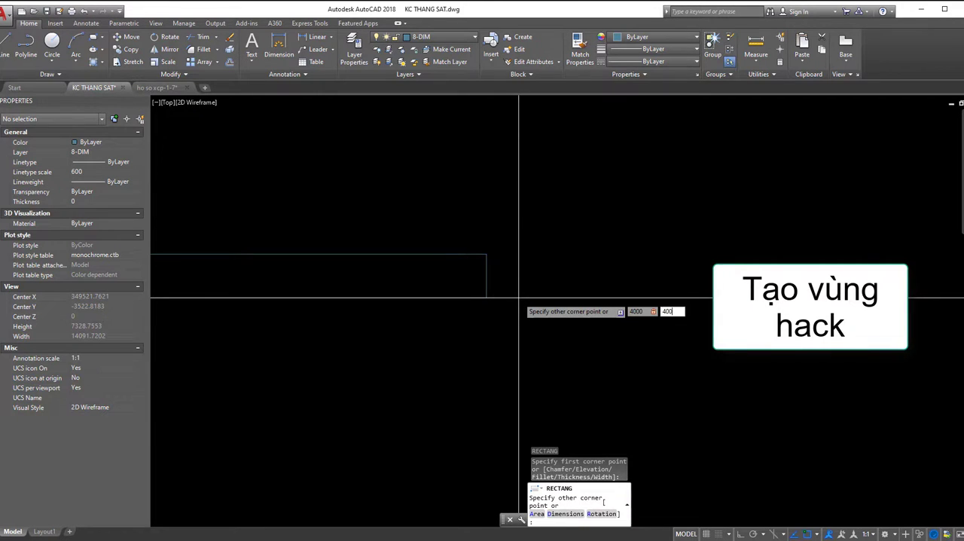
key(Return)
click(523, 294)
click(512, 224)
key(Delete)
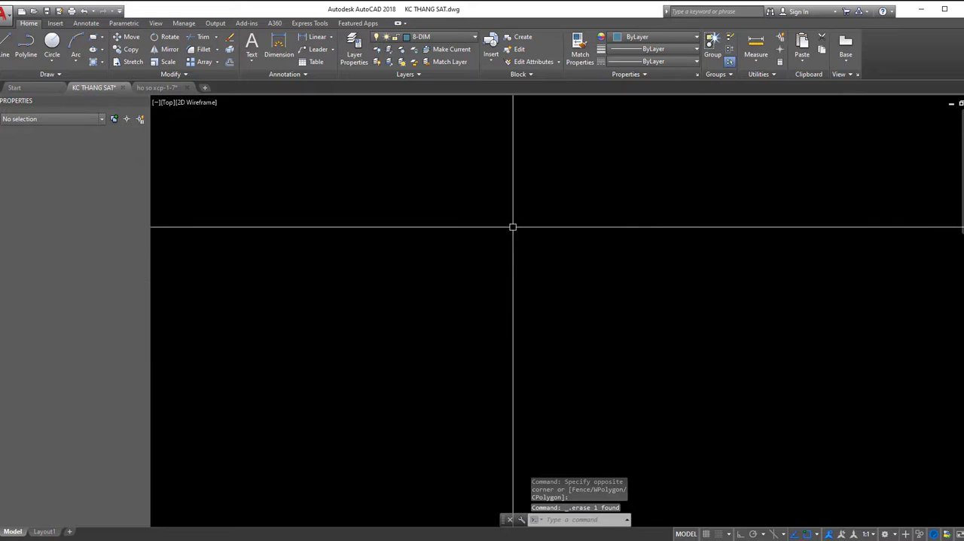
- Draw a 4000 by 4000 rectangle in the empty model space as the hatch boundary
text(rec)
key(space)
click(457, 232)
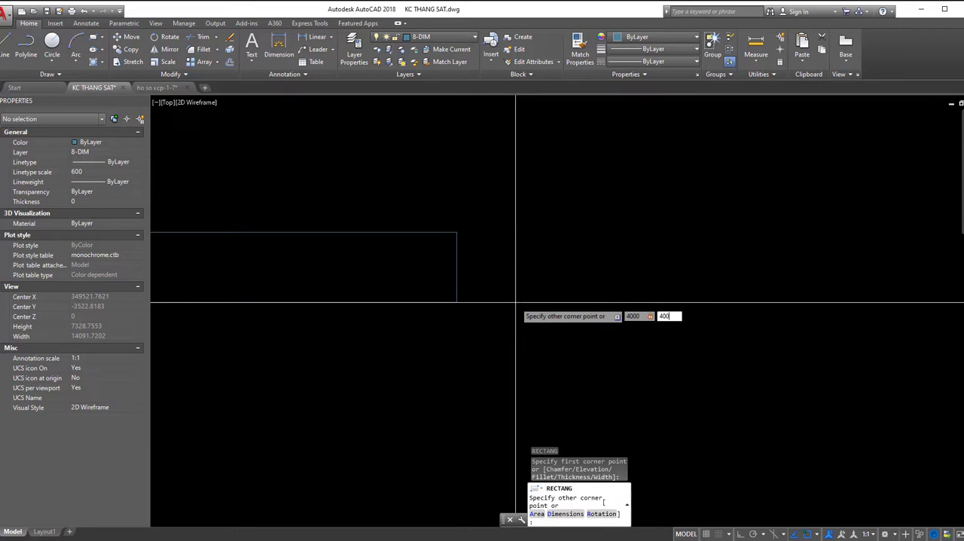
key(Return)
middle_drag(553, 277, 590, 321)
middle_drag(512, 302, 502, 285)
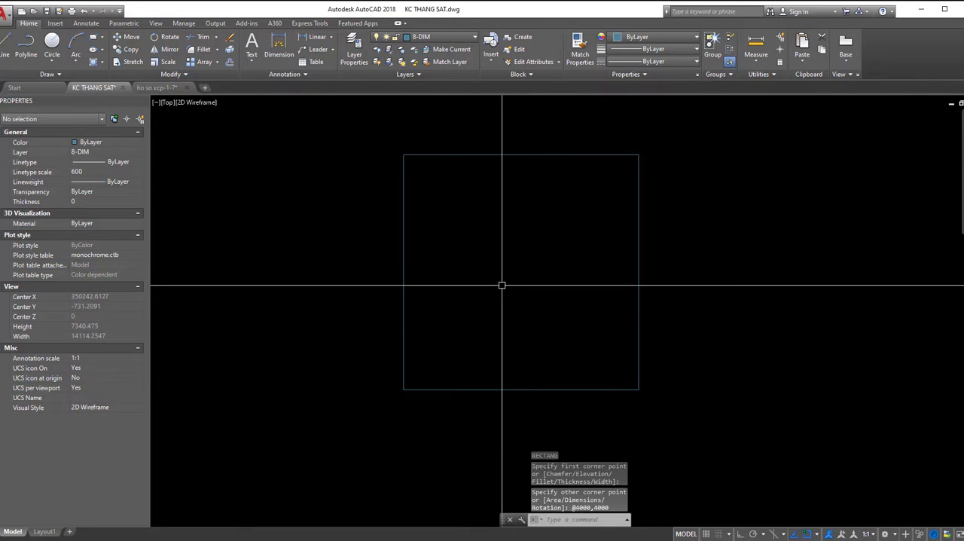
- Configure the Hatch settings to the User defined type with angle 0 and spacing 400
text(h)
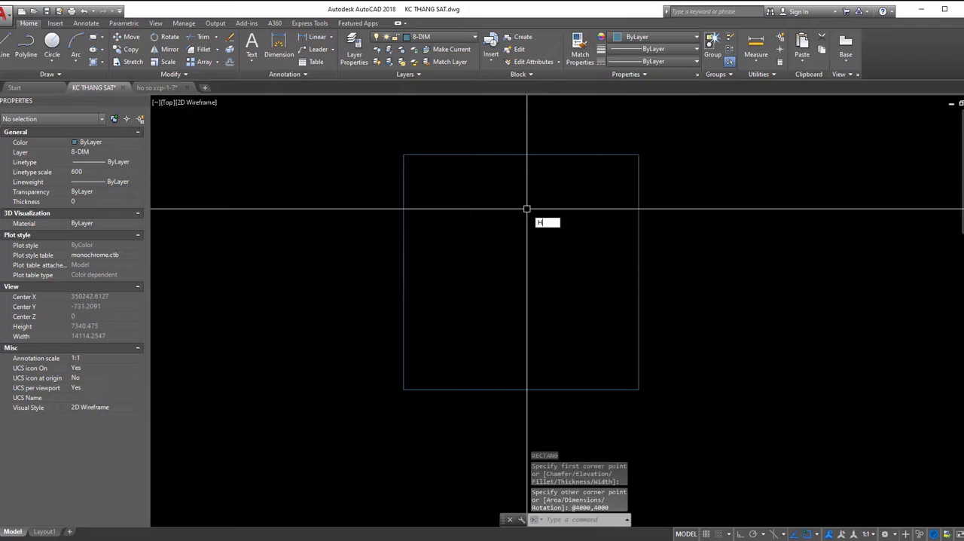
key(Return)
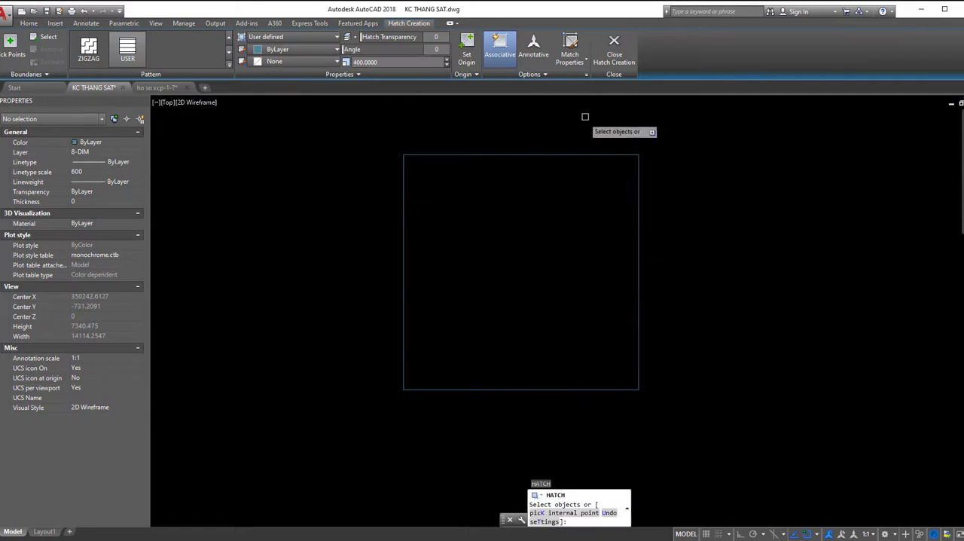
click(587, 74)
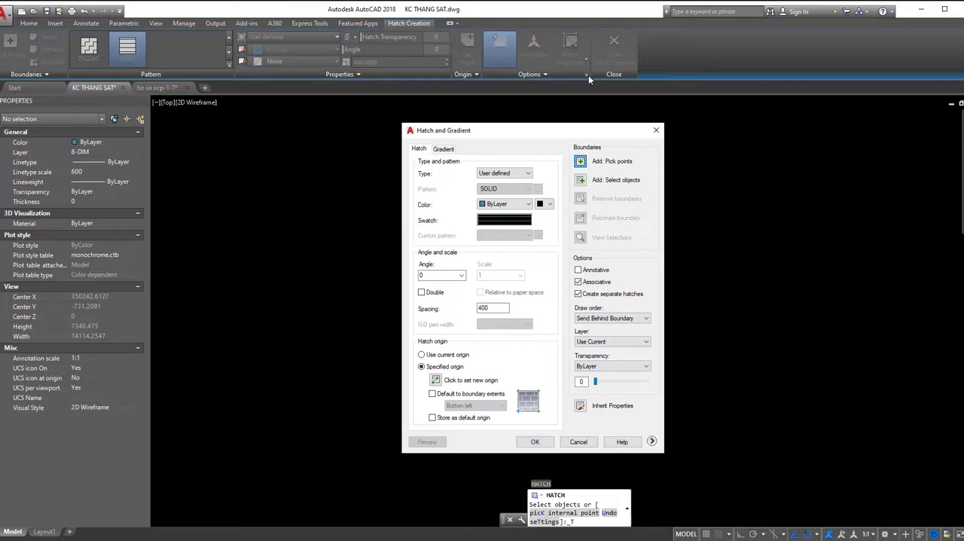
click(518, 174)
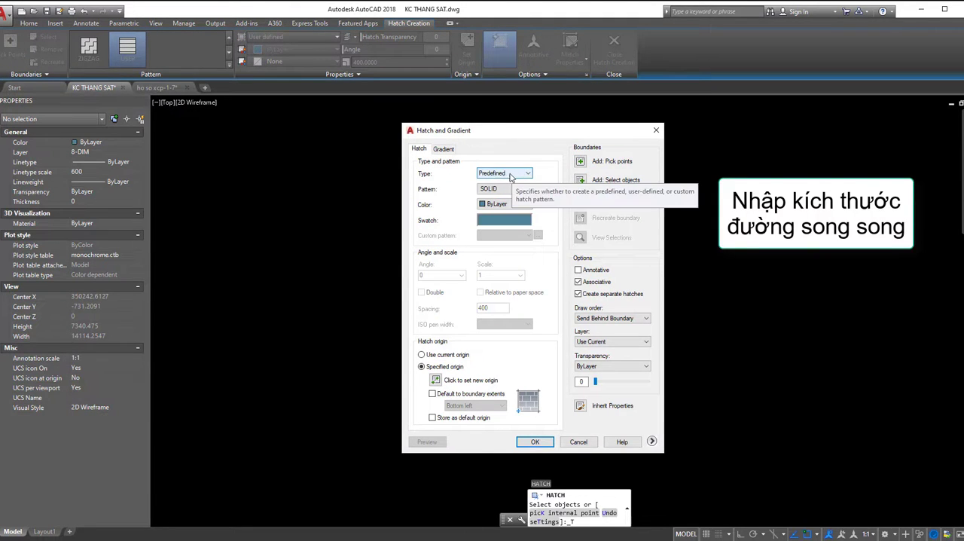
click(511, 175)
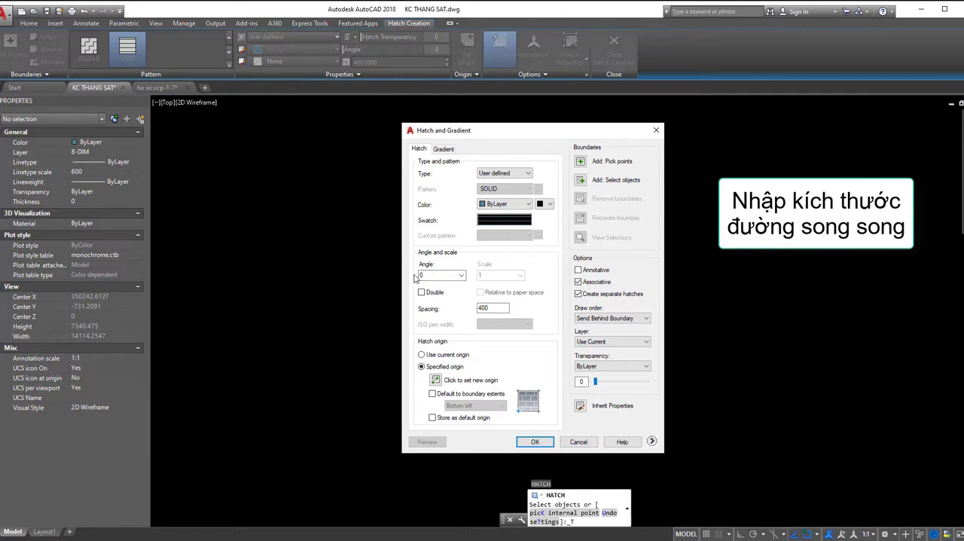
click(462, 276)
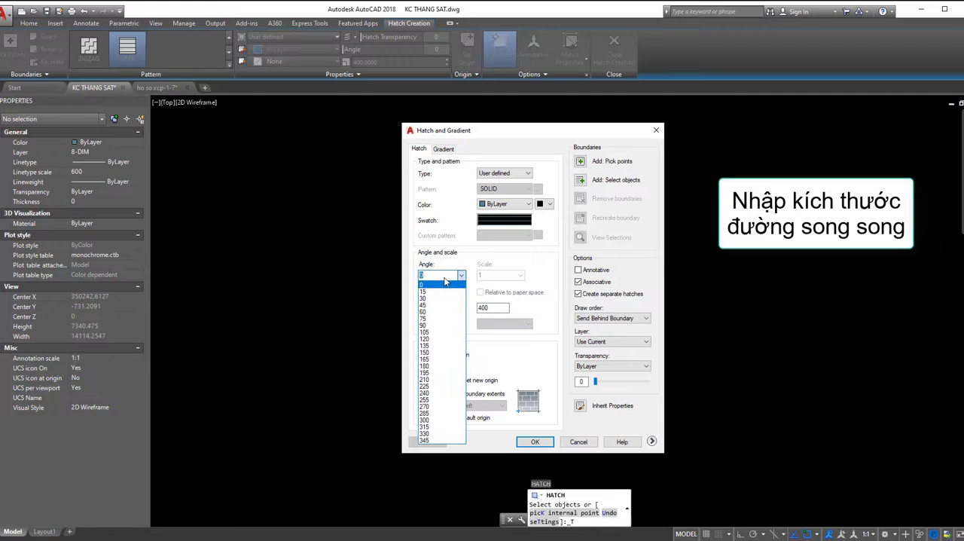
click(434, 305)
click(426, 284)
drag(495, 305, 462, 311)
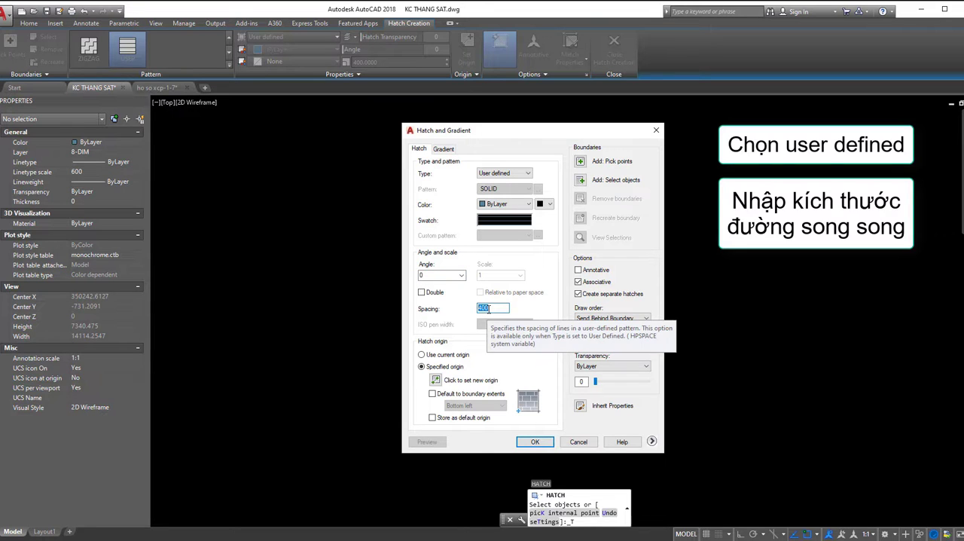
text(40)
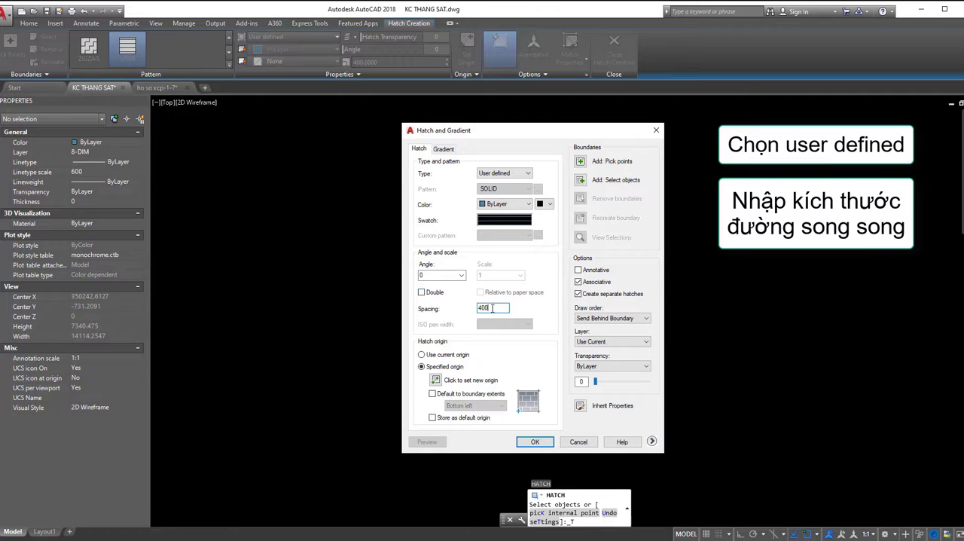
- Apply the parallel-line hatch to the 4000 by 4000 rectangle
click(535, 441)
click(503, 390)
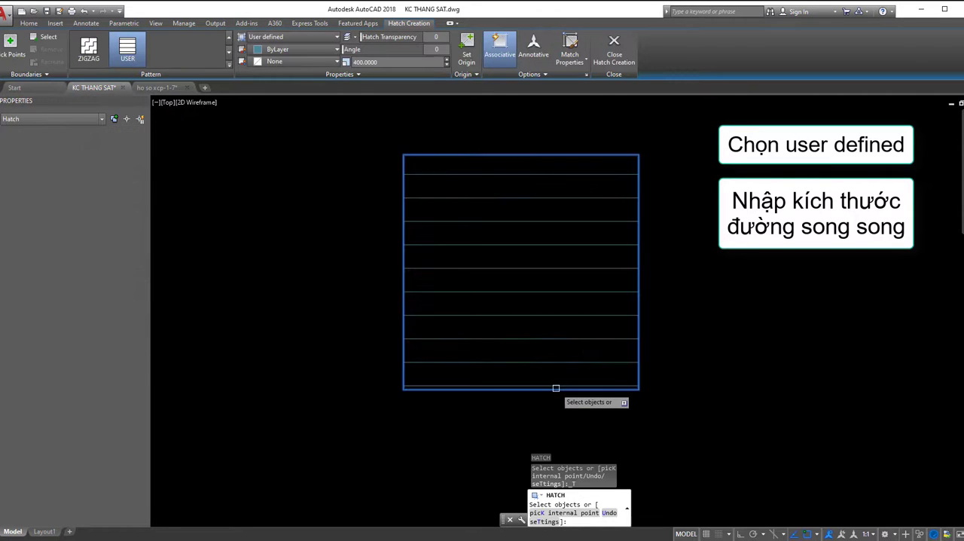
key(Return)
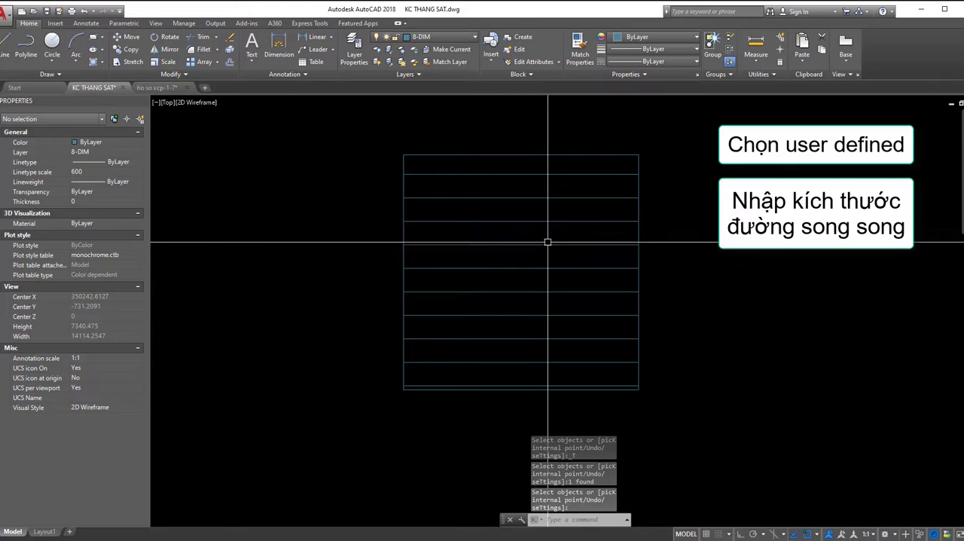
- Explode the hatch and measure the spacing between two adjacent lines with a linear dimension
click(530, 241)
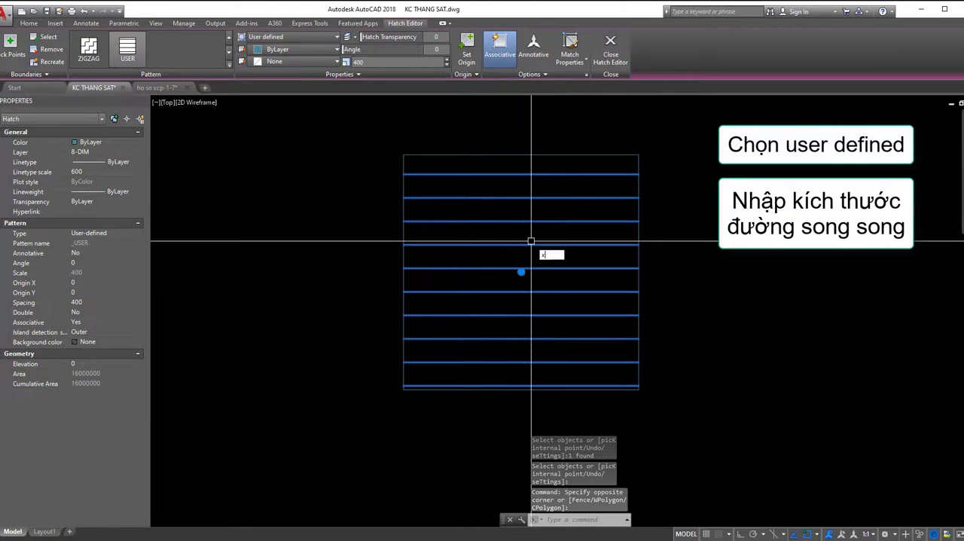
key(Return)
text(d)
key(Return)
click(545, 244)
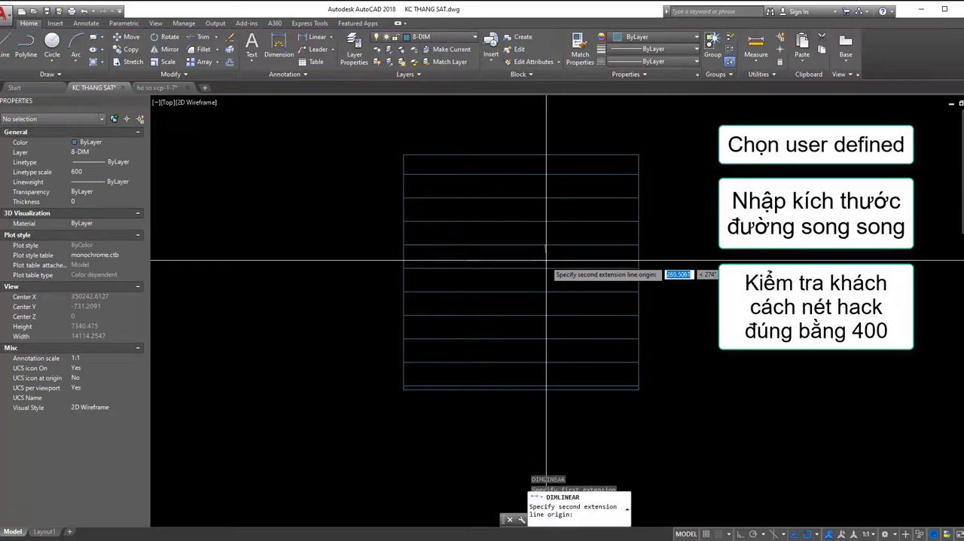
click(545, 268)
- Undo the linear dimension, the explode and the parallel-line hatch
key(ctrl+z)
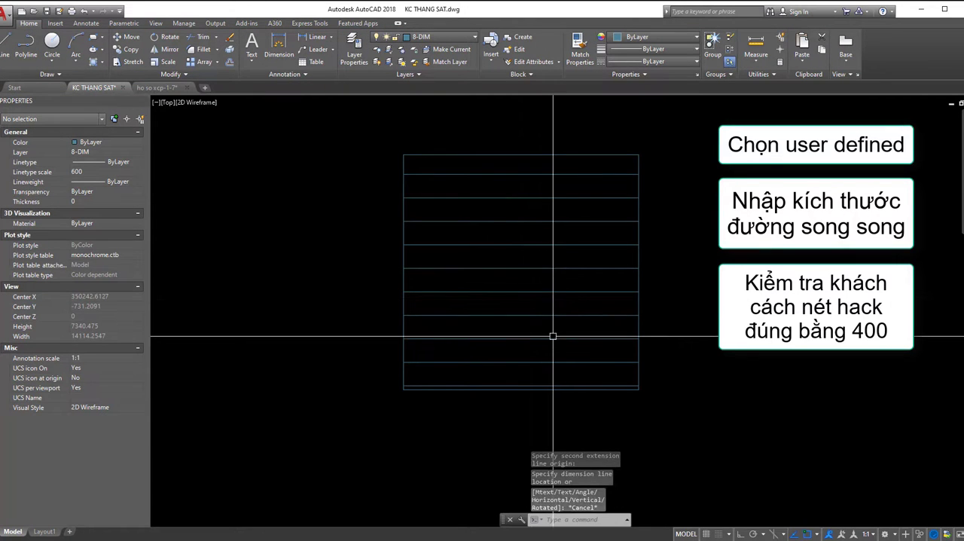
key(ctrl+z)
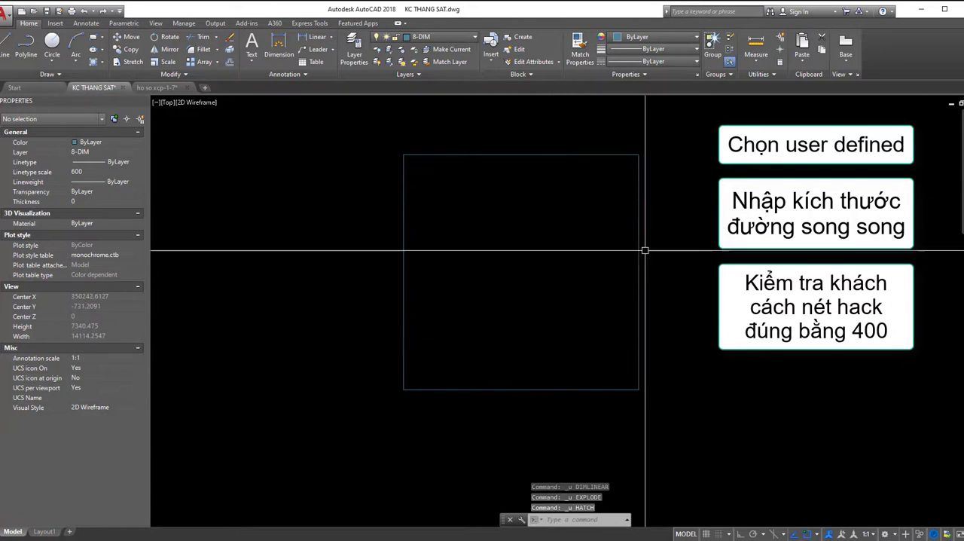
- Hatch the rectangle with a user-defined pattern, Double enabled, angle 0 and spacing 400, to form square tiles
middle_drag(535, 243, 557, 260)
text(h)
key(Return)
click(554, 173)
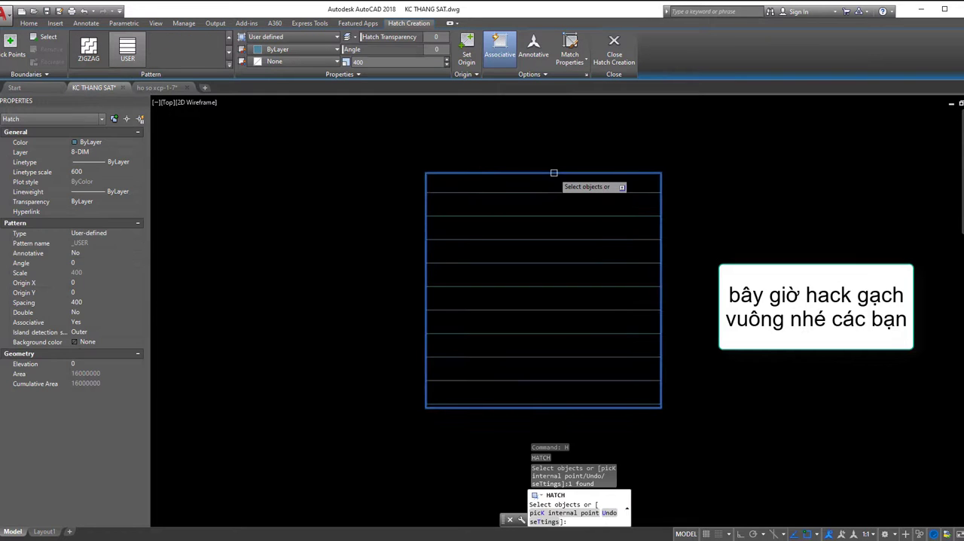
click(586, 75)
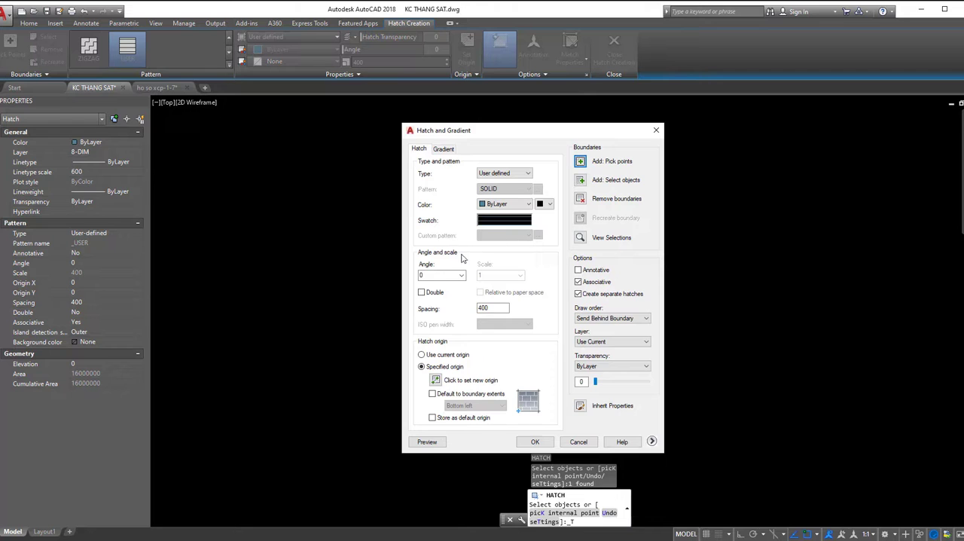
click(462, 276)
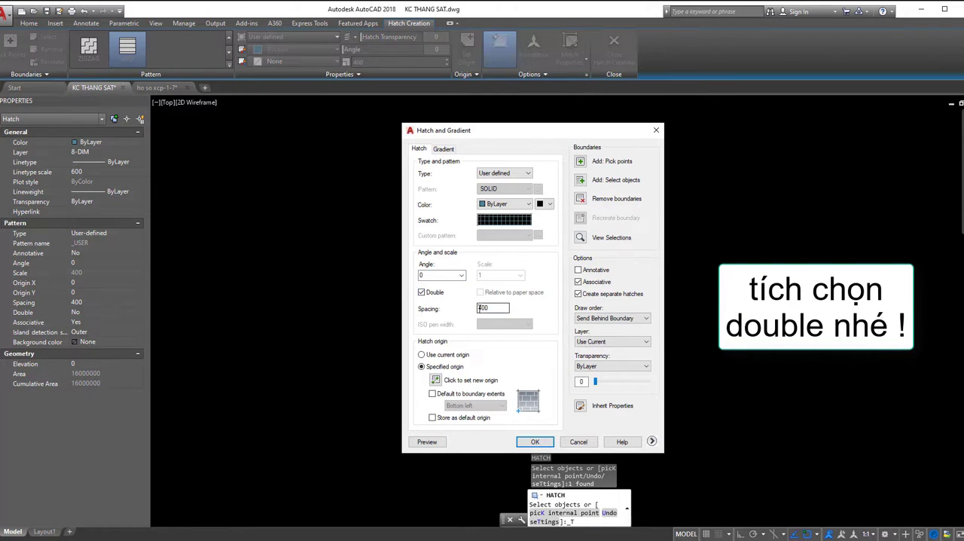
click(535, 443)
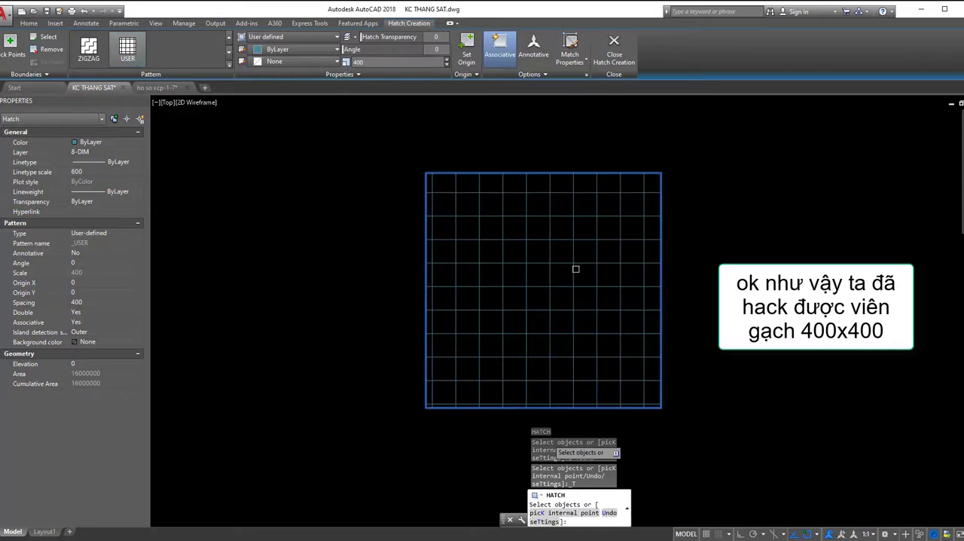
key(space)
- Explode the square tile hatch into separate lines
middle_drag(579, 279, 527, 284)
click(507, 270)
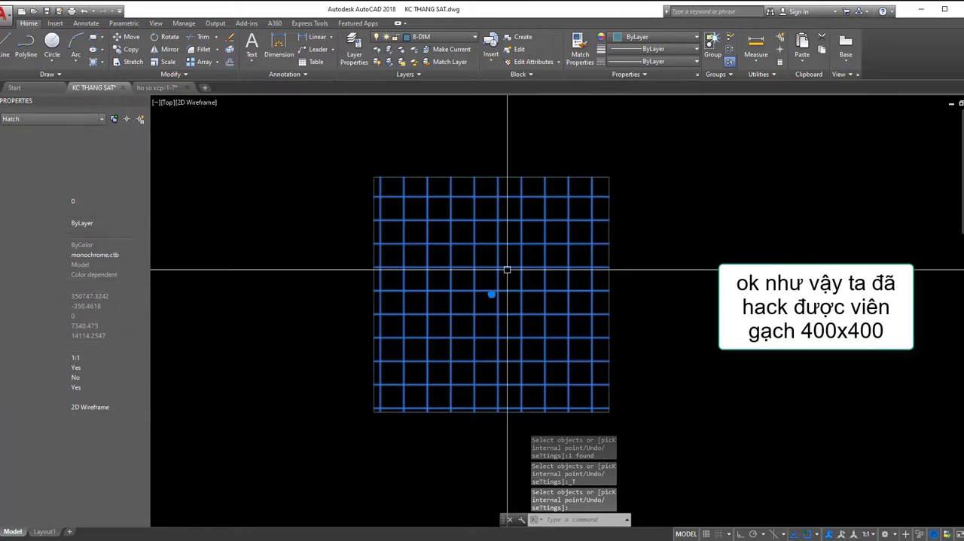
text(x)
key(space)
- Add a vertical and a horizontal linear dimension across single tile spacings near the grid's centre
text(d)
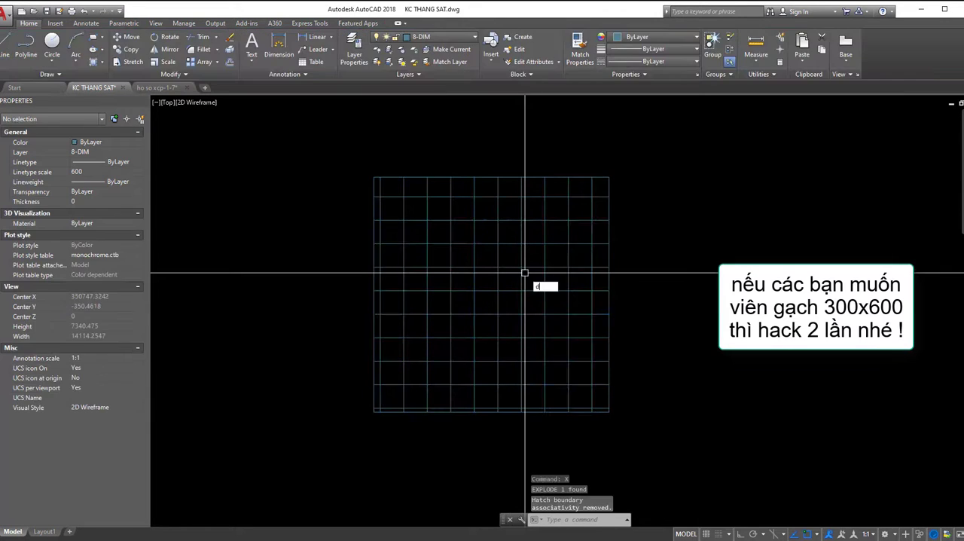
text(li)
key(space)
click(517, 267)
click(516, 291)
scroll(506, 287, up, 2)
click(512, 284)
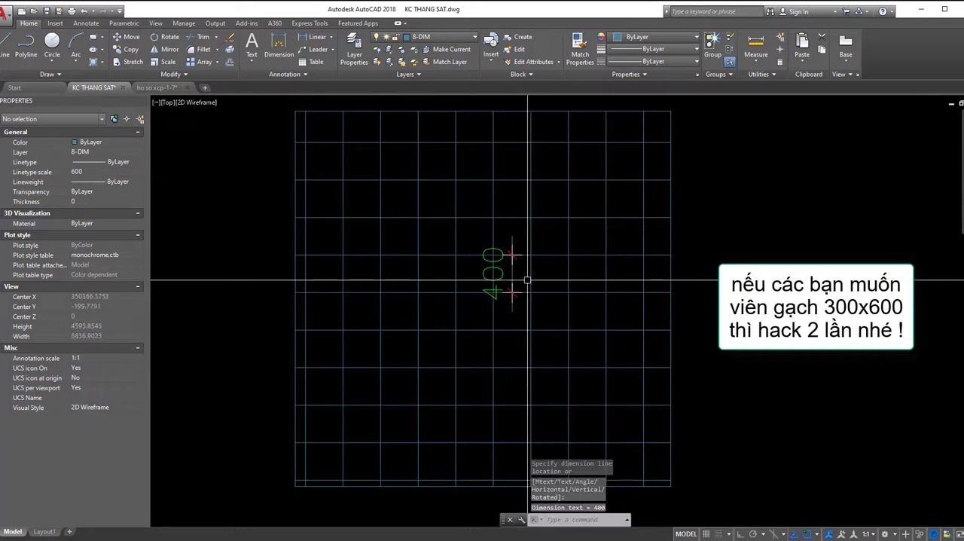
key(space)
click(532, 278)
click(568, 279)
click(569, 276)
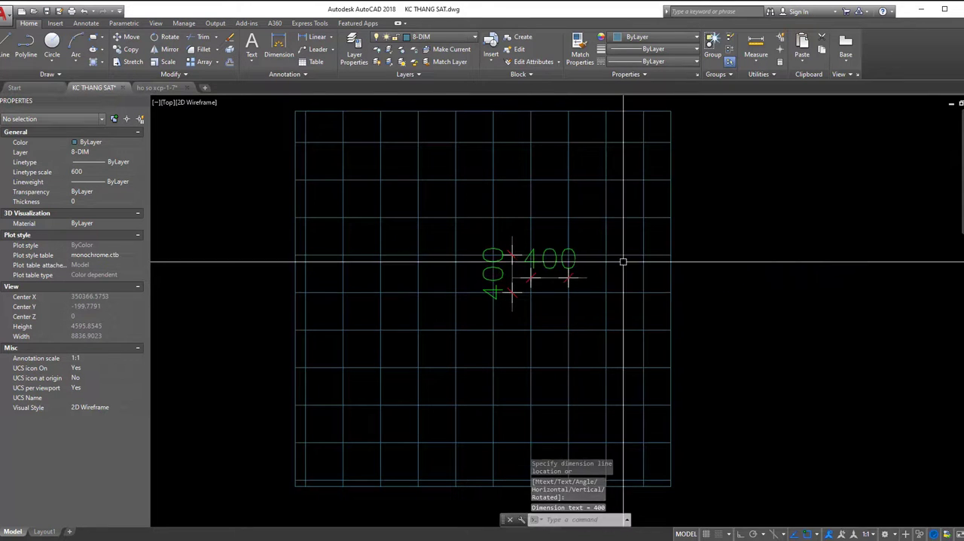
- Erase the vertical and horizontal dimensions from the tile grid
scroll(456, 261, down, 2)
click(520, 261)
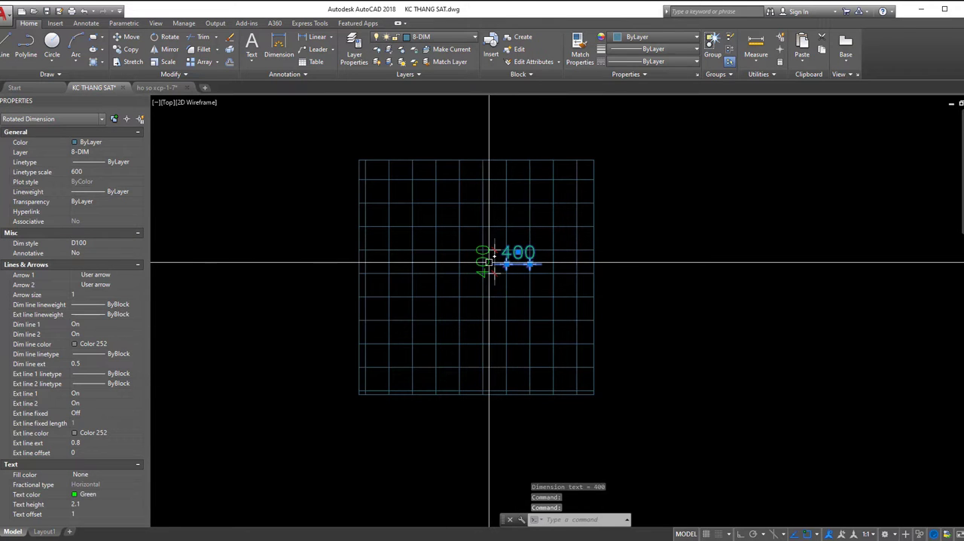
click(490, 263)
key(Delete)
click(507, 244)
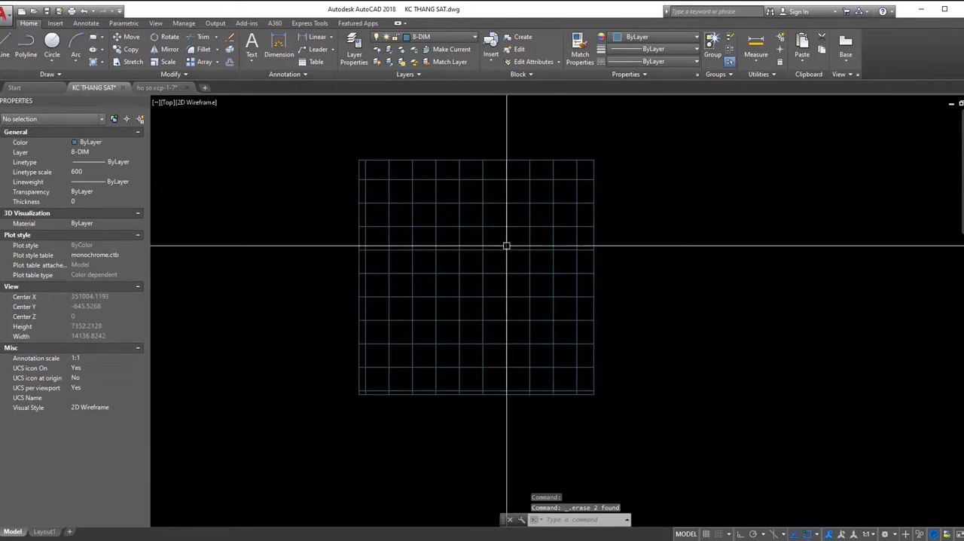
key(Escape)
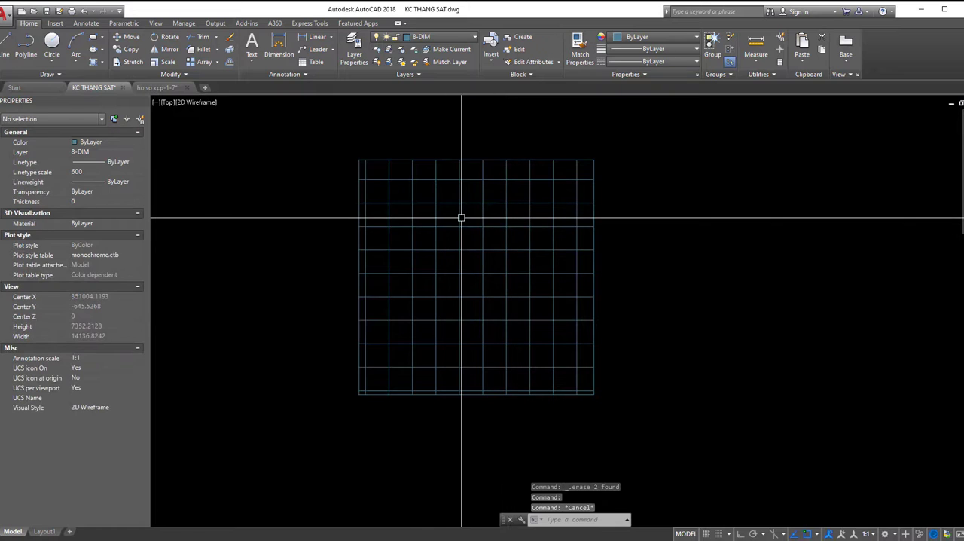
- Undo the recent edits back to before the two tile dimensions were placed
scroll(461, 218, up, 2)
key(ctrl+z)
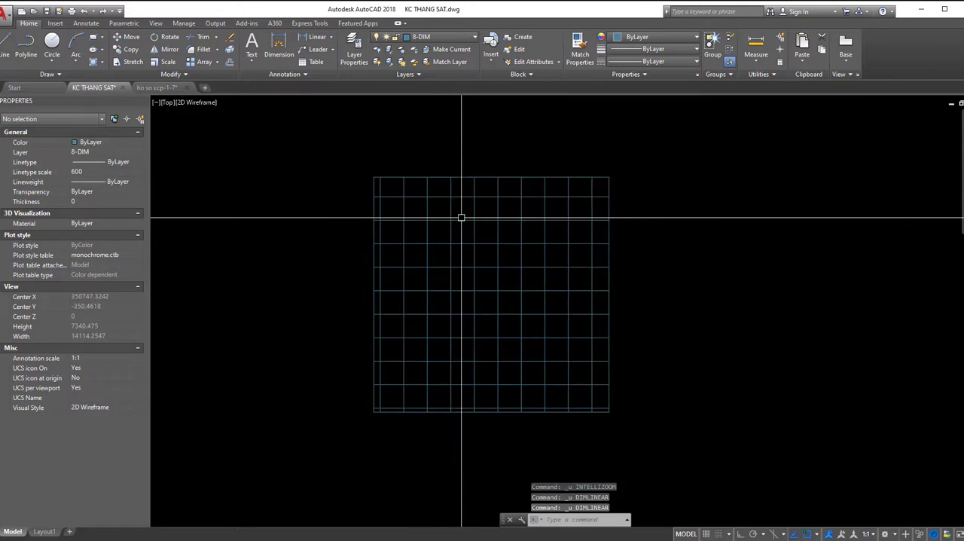
- Turn off the Associative option of the square tile hatch and reselect the hatch to check its own boundary grips
click(467, 217)
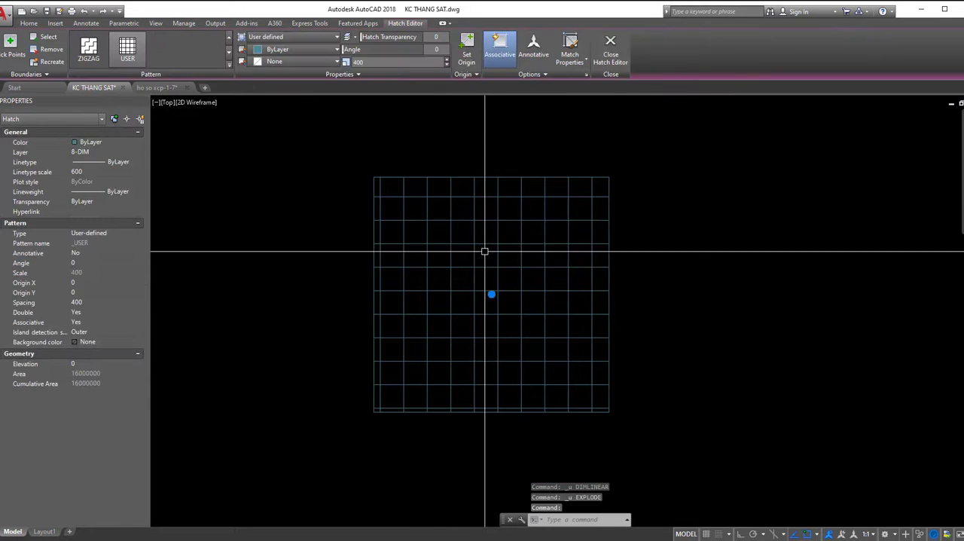
middle_drag(487, 252, 532, 254)
click(501, 53)
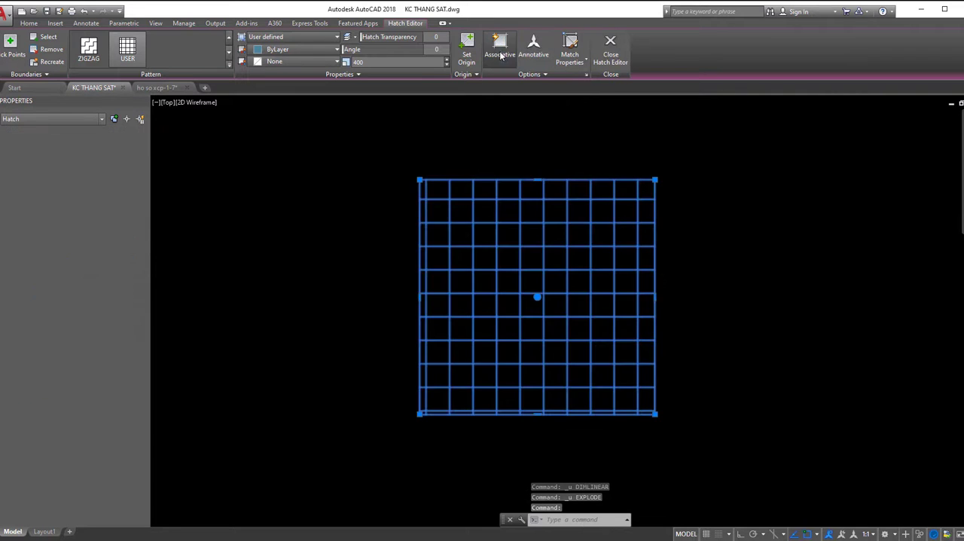
key(Escape)
click(546, 221)
mouse_move(589, 223)
middle_down()
mouse_move(553, 196)
mouse_move(543, 219)
middle_up()
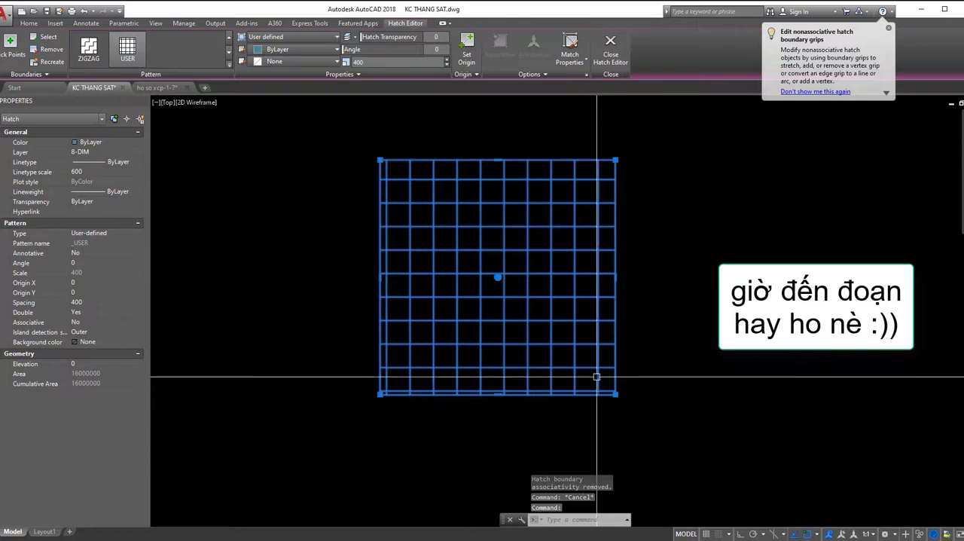
key(Escape)
- Draw a small marker circle inside the tile at the rectangle's bottom-right corner
scroll(600, 387, up, 2)
text(c)
key(space)
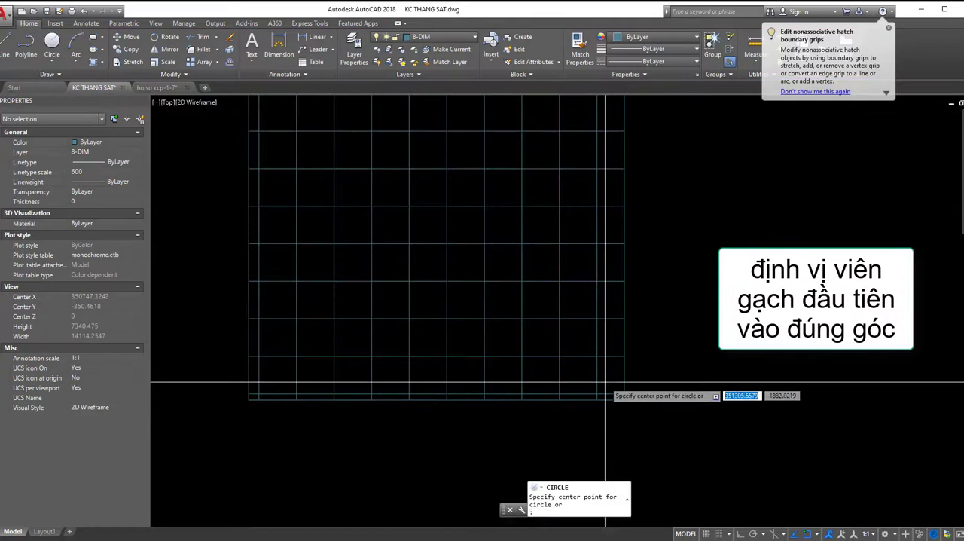
scroll(603, 380, up, 2)
click(607, 383)
click(615, 378)
scroll(616, 369, down, 4)
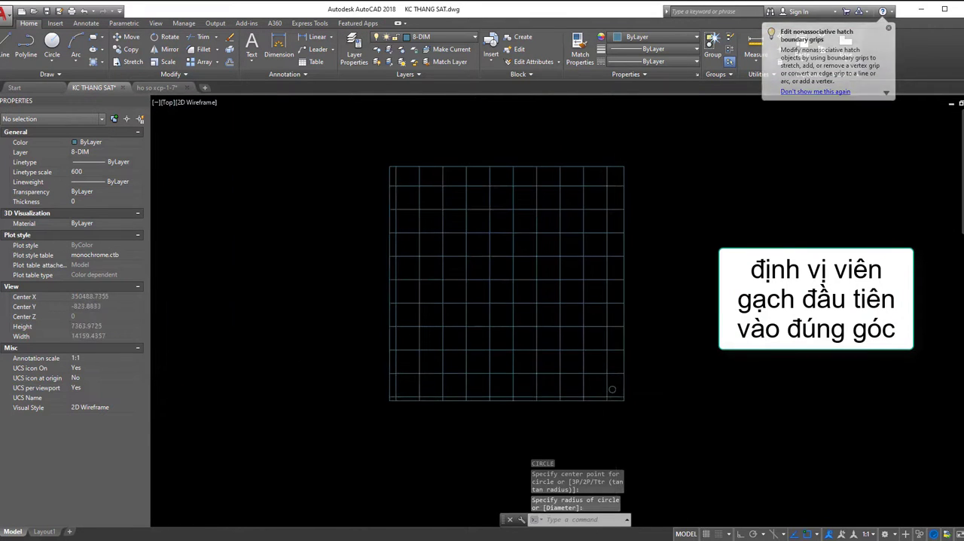
- Set the square tile hatch's origin to the bottom-right corner of its boundary so full tiles start there
click(605, 375)
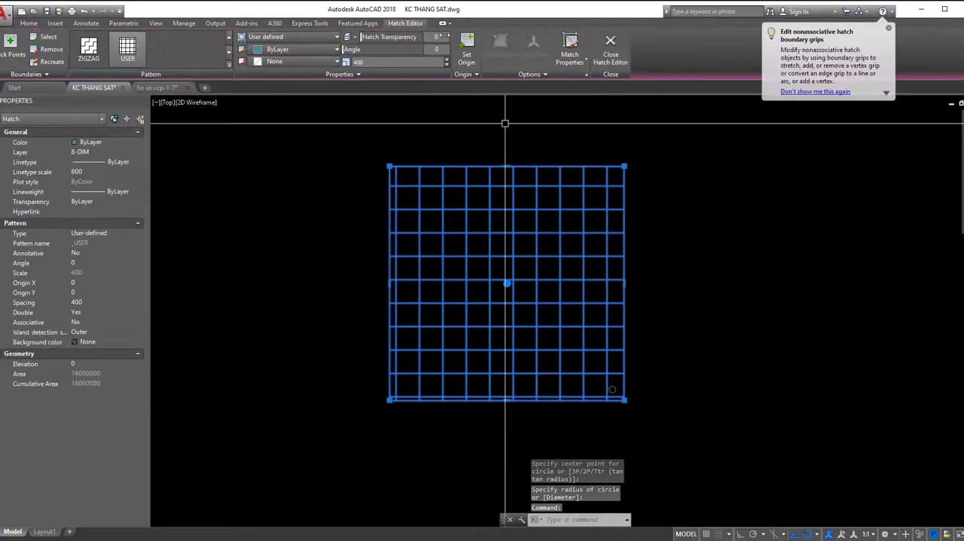
click(476, 73)
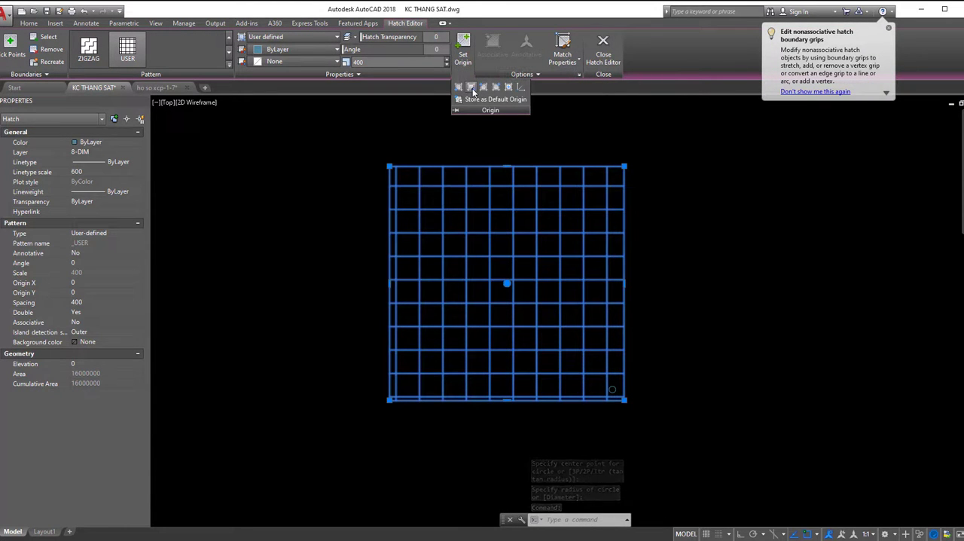
click(469, 88)
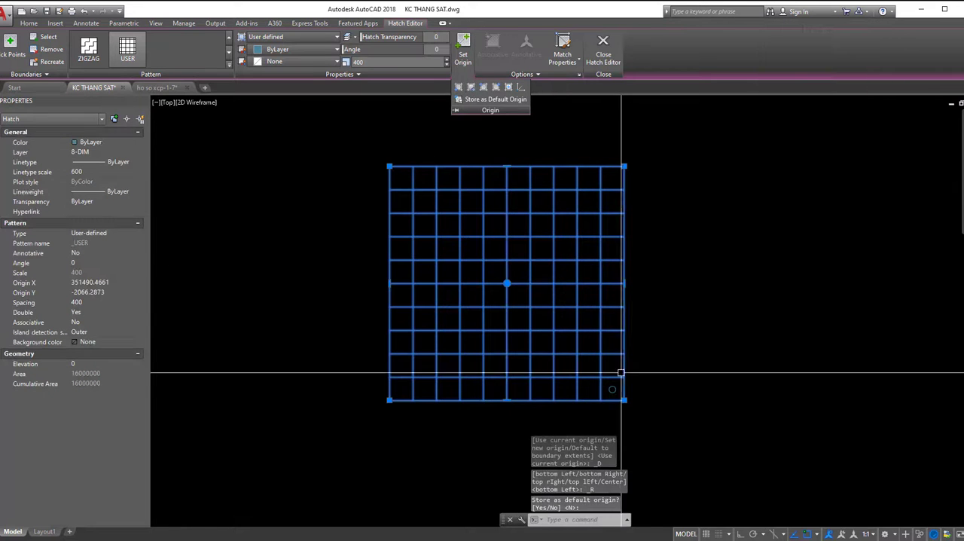
middle_drag(616, 397, 581, 344)
scroll(576, 340, up, 4)
key(Escape)
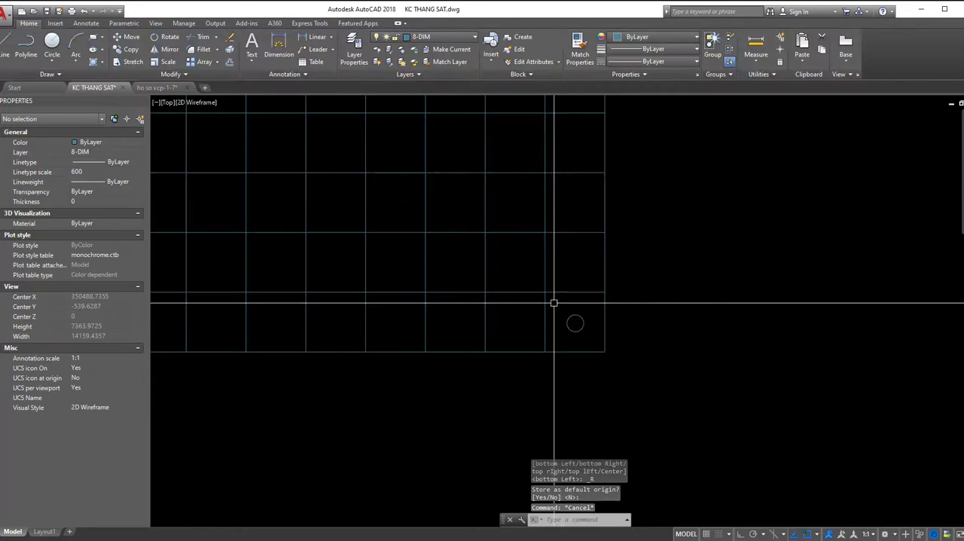
scroll(574, 324, down, 3)
middle_drag(581, 285, 602, 344)
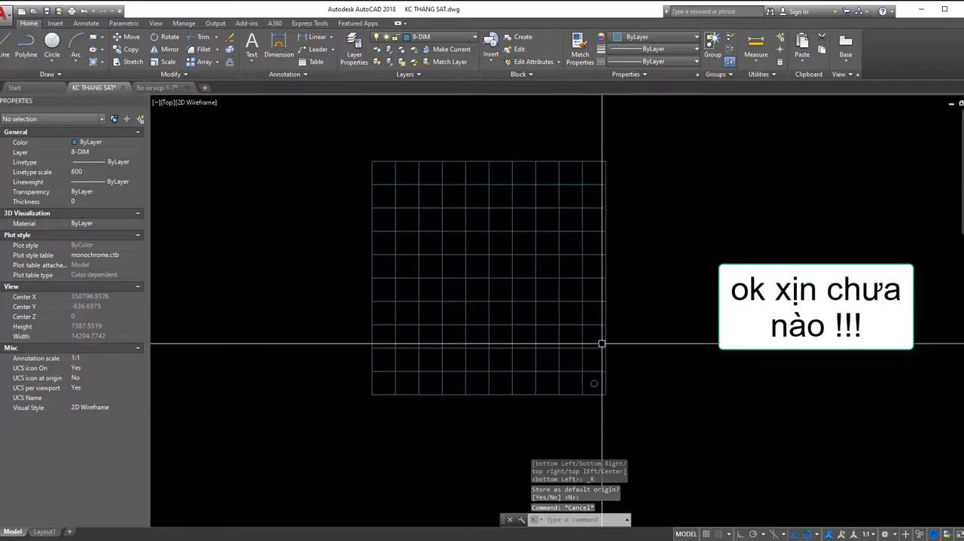
middle_drag(451, 273, 469, 282)
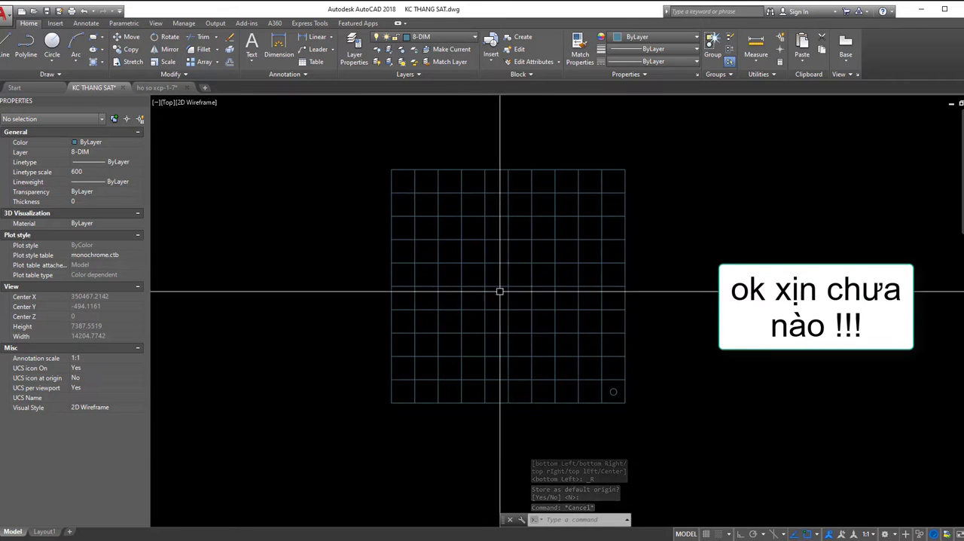
- Stretch the right edge of the rectangle's outline horizontally outward with Ortho on
click(624, 226)
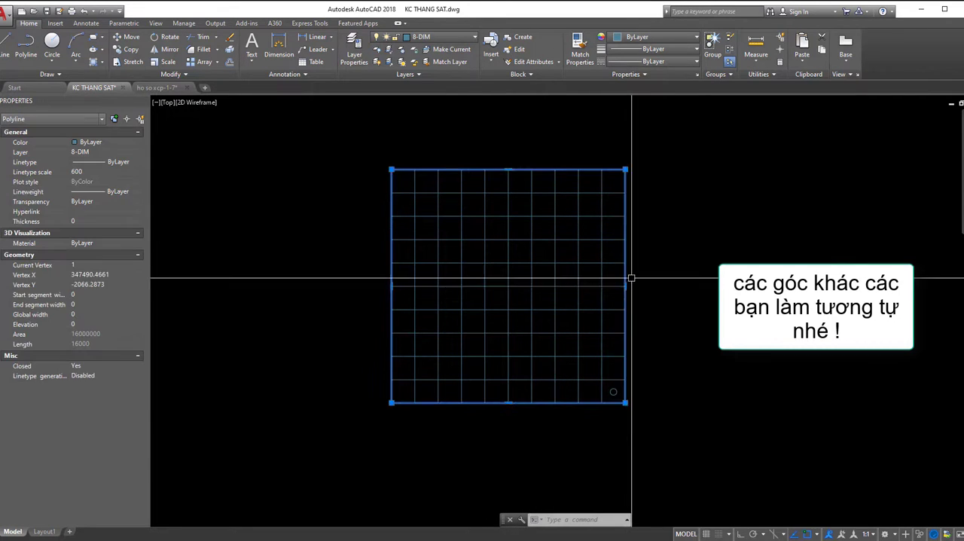
click(625, 286)
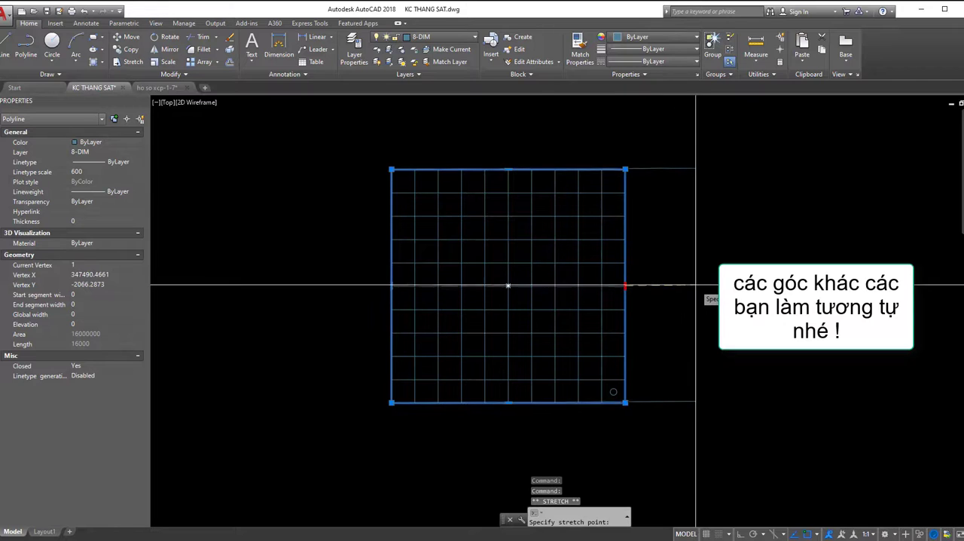
key(Escape)
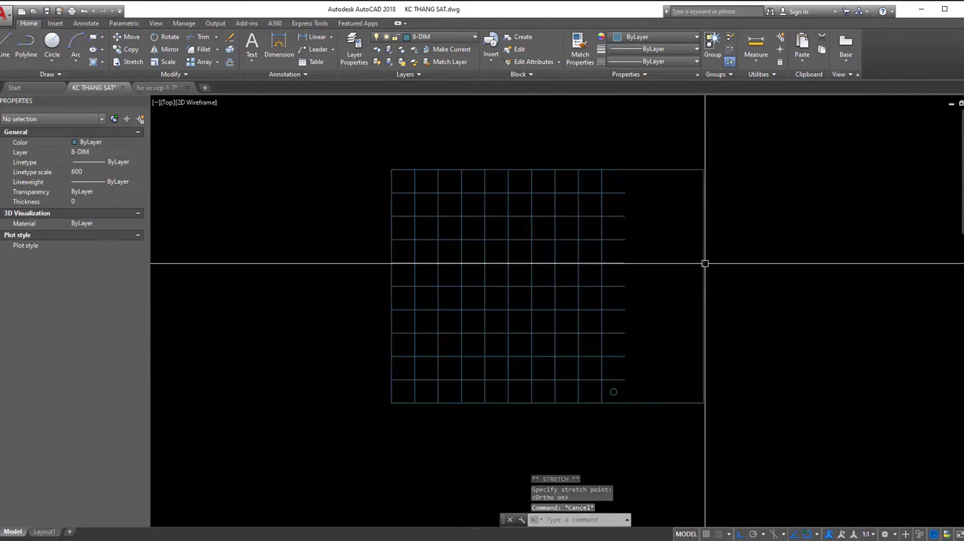
- Stretch the non-associative tile hatch's right edge out to the widened rectangle's right side
click(649, 259)
click(605, 254)
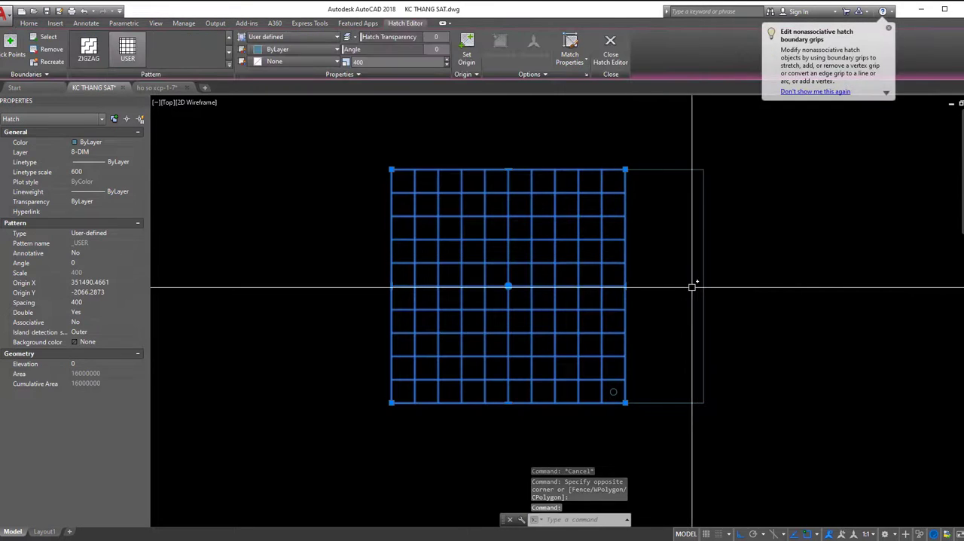
click(625, 286)
click(704, 285)
key(Escape)
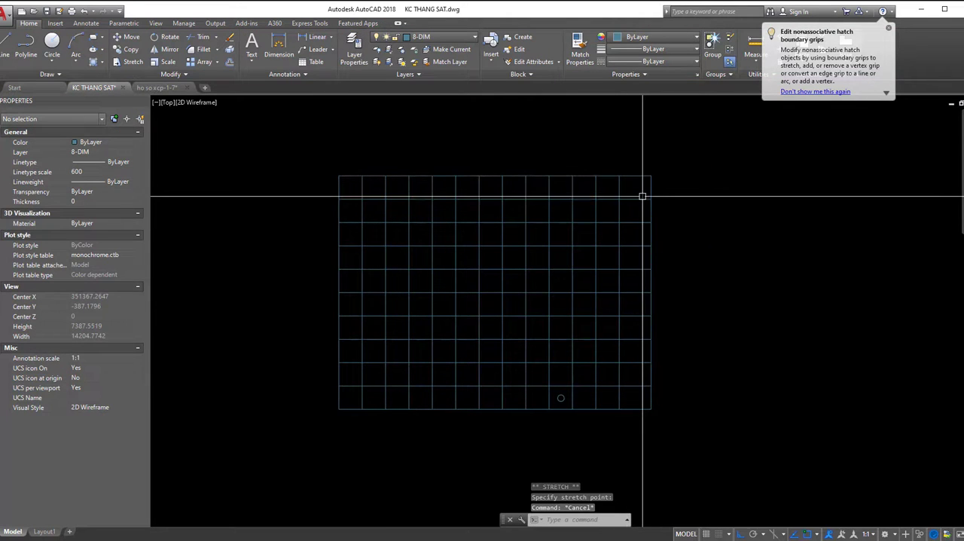
- Set the widened tile hatch's origin to the top-right corner of its boundary
click(643, 196)
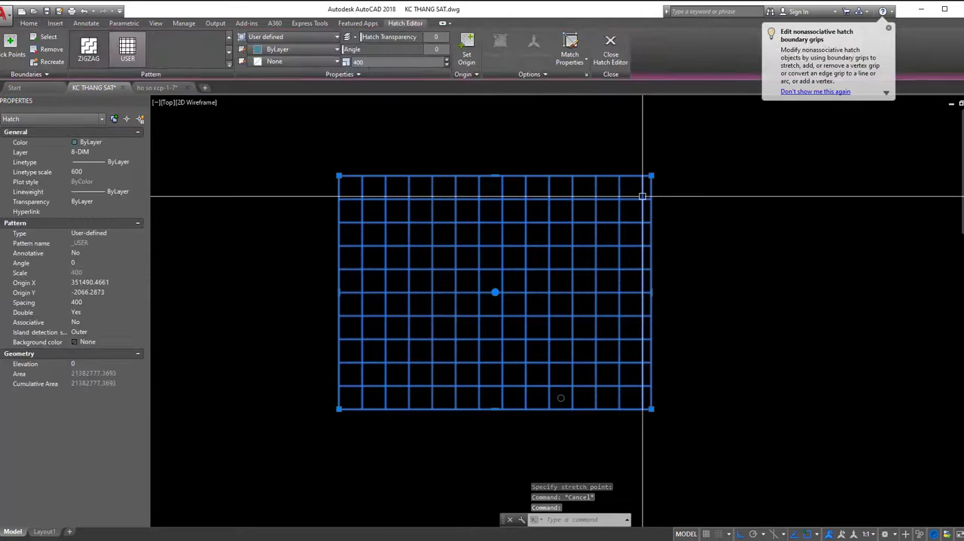
click(476, 75)
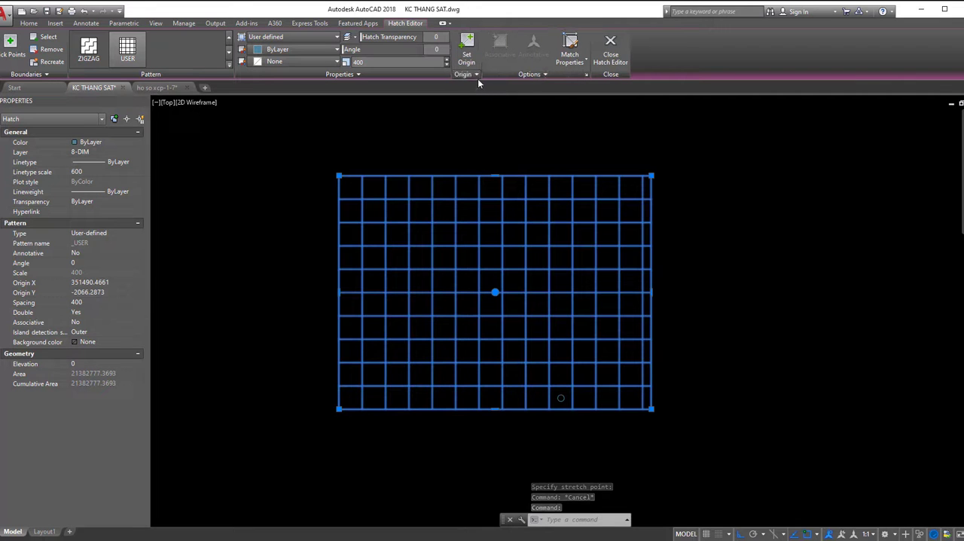
click(478, 76)
click(503, 88)
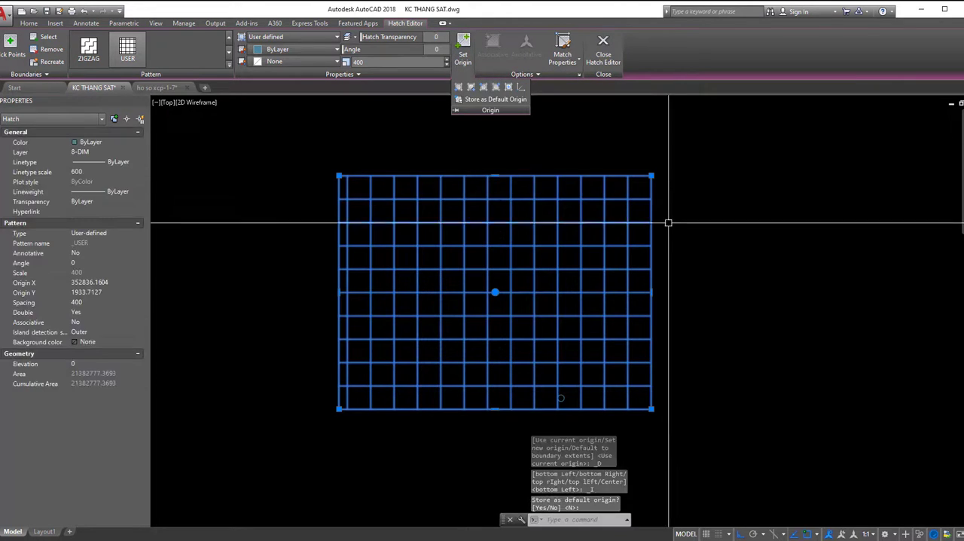
scroll(624, 196, down, 2)
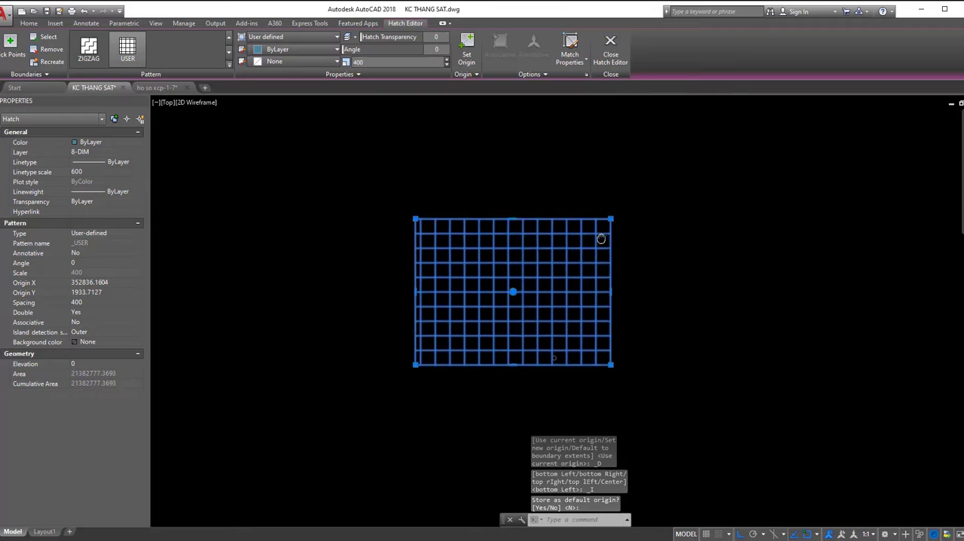
key(Escape)
key(Escape)
middle_drag(572, 259, 531, 243)
middle_drag(627, 245, 568, 239)
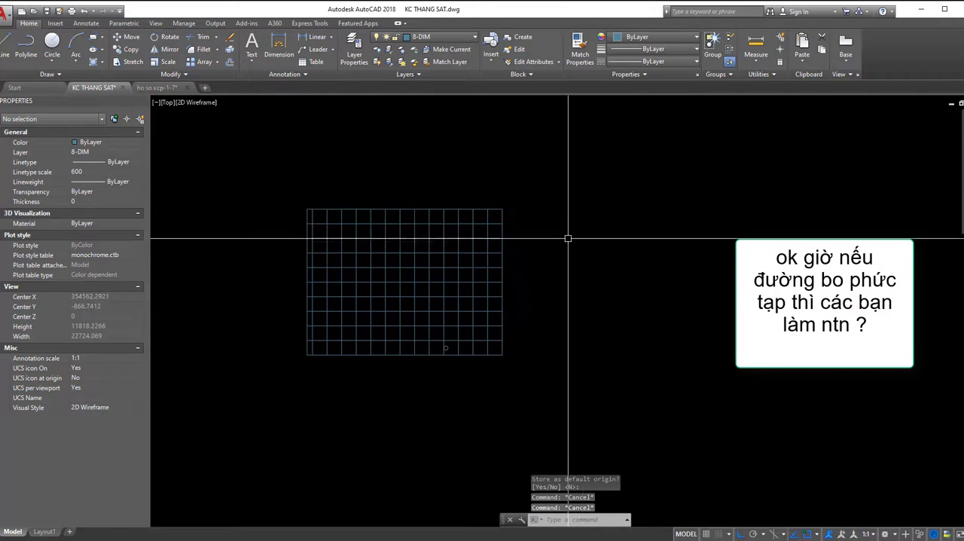
- Draw a closed, stepped eight-sided polyline with orthogonal edges to the right of the tiled rectangle
text(pl)
key(space)
click(542, 217)
click(542, 351)
click(622, 352)
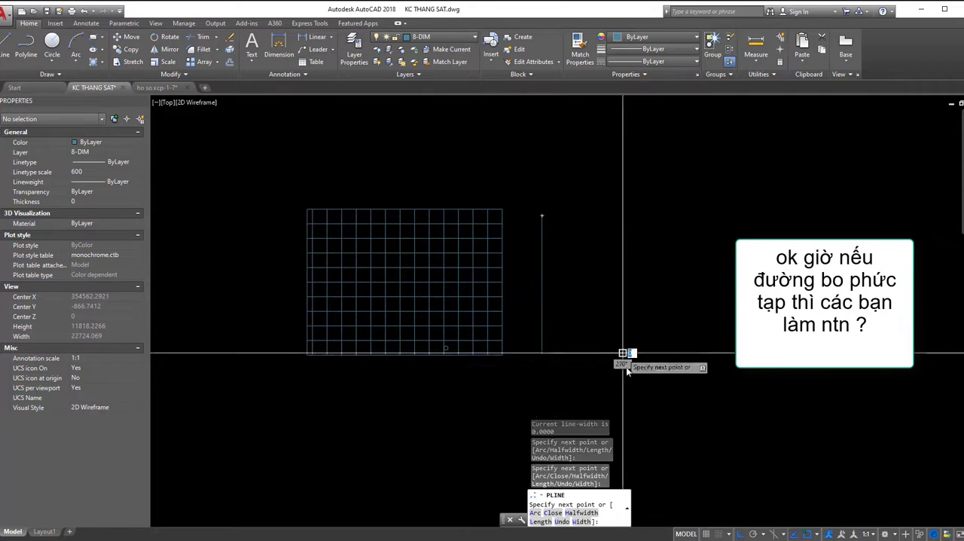
middle_drag(633, 385, 638, 322)
click(626, 359)
click(669, 359)
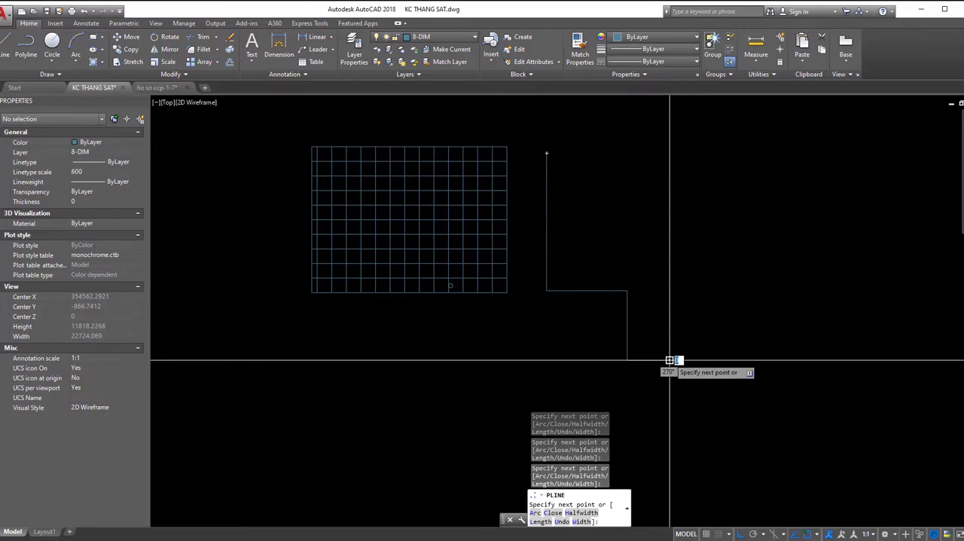
click(669, 204)
click(582, 204)
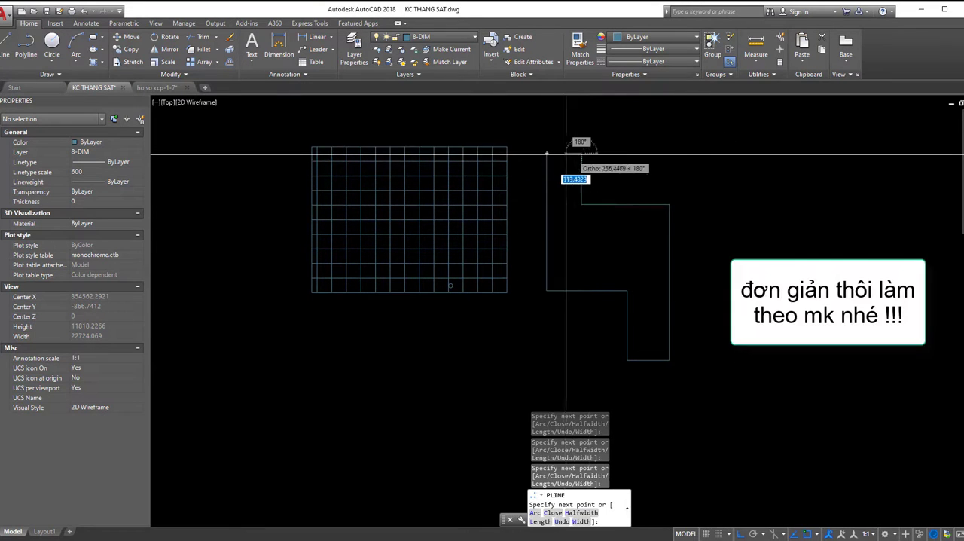
text(cl)
key(Return)
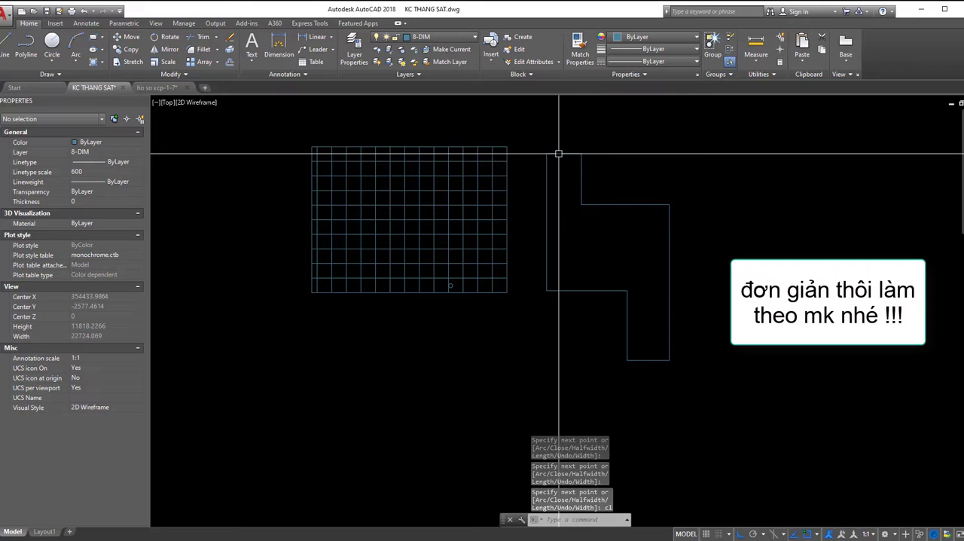
- Hatch the stepped polyline with the user-defined double pattern at 400 spacing
text(h)
key(Return)
click(588, 211)
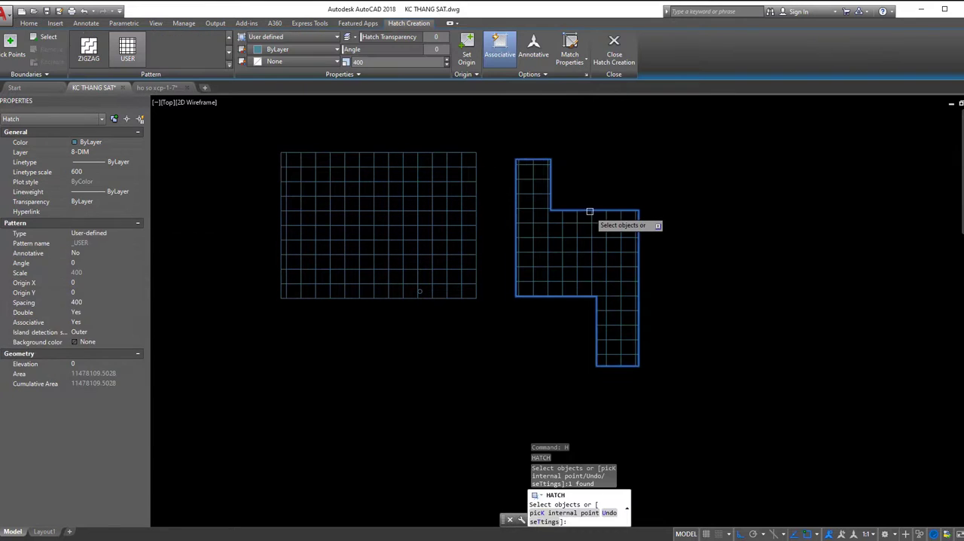
key(Return)
middle_drag(587, 229, 603, 256)
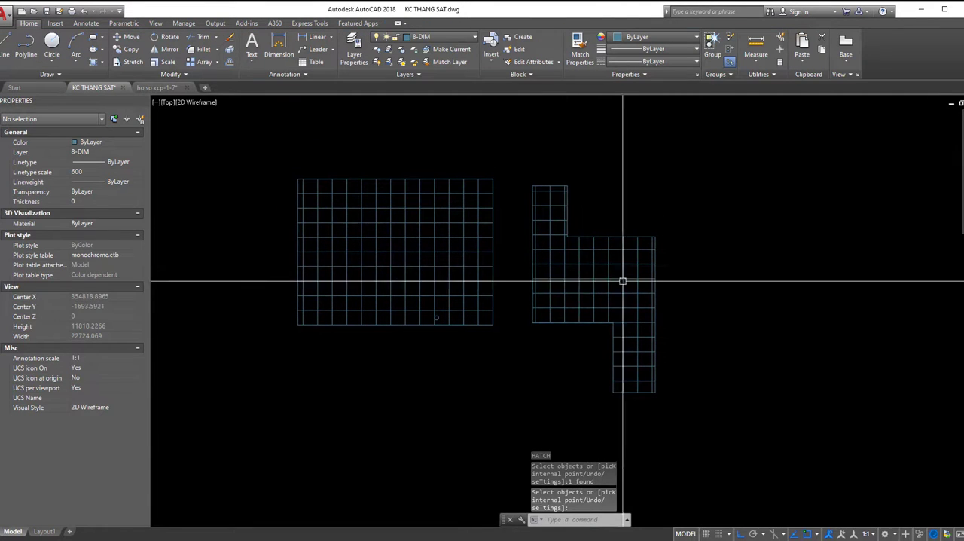
- Set the stepped shape's hatch origin to the bottom-left of its boundary extents
scroll(600, 265, up, 2)
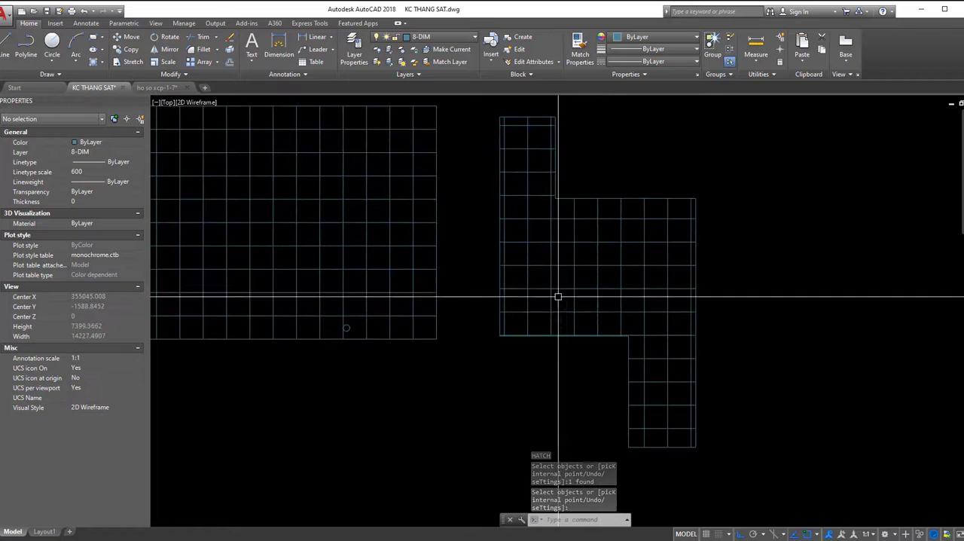
click(530, 308)
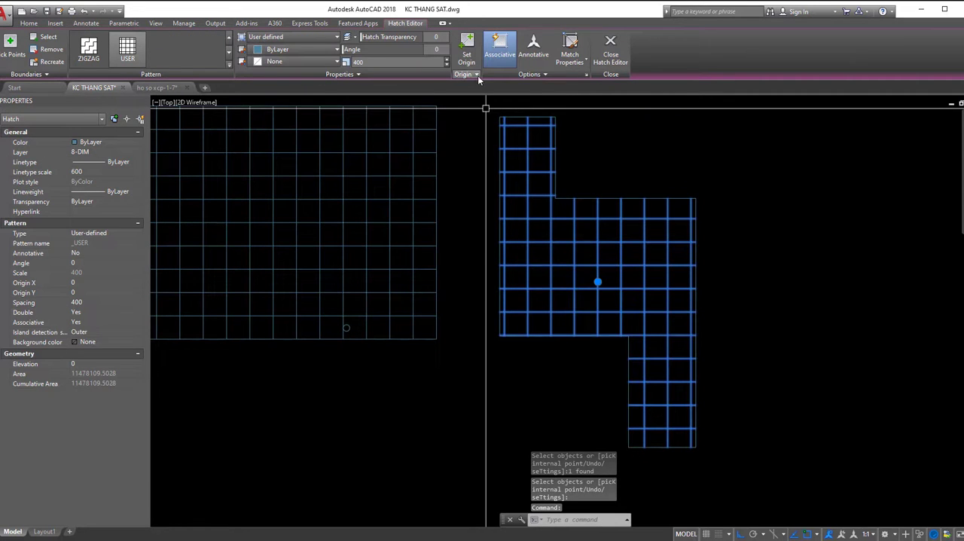
click(478, 76)
click(458, 88)
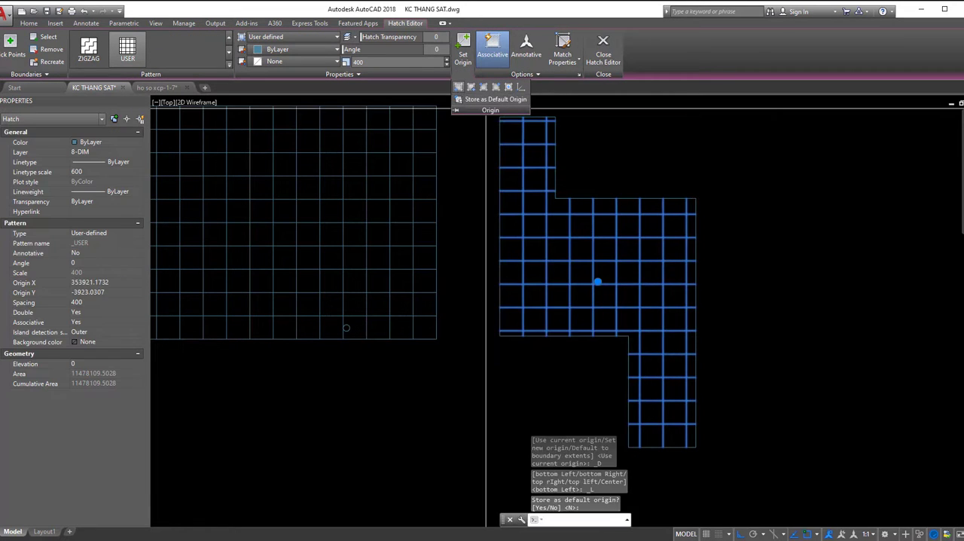
key(Escape)
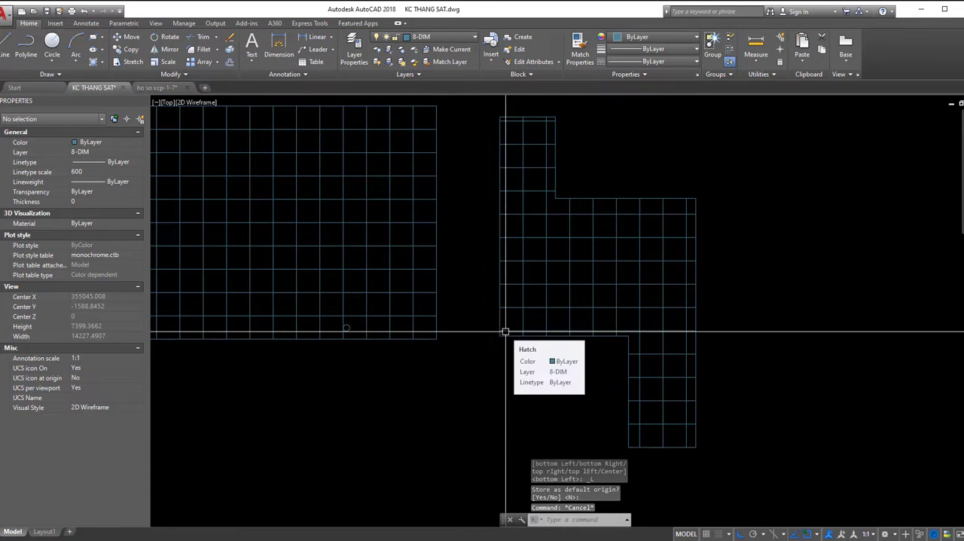
- Set the stepped shape's hatch origin to the top-right of its boundary extents
middle_drag(525, 299, 489, 313)
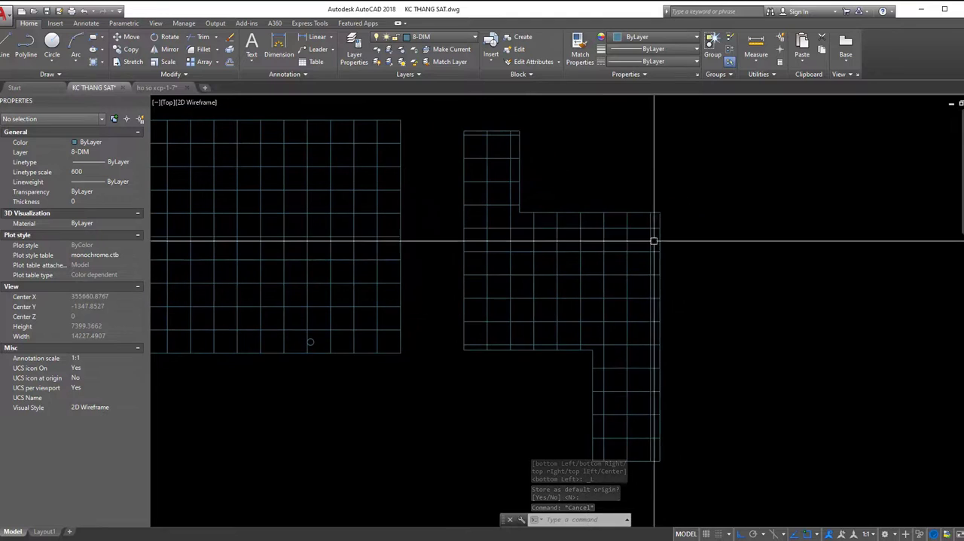
click(644, 226)
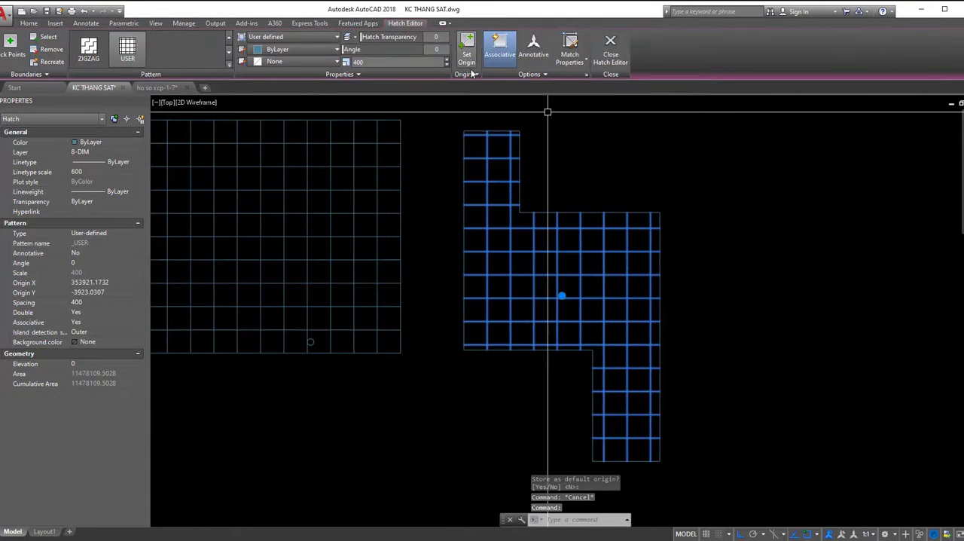
click(473, 74)
click(501, 88)
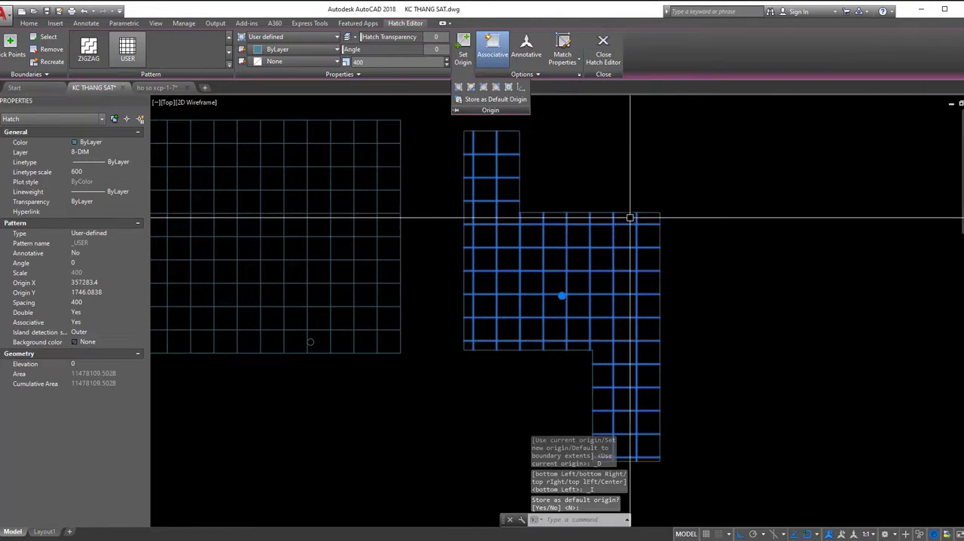
key(Escape)
middle_drag(573, 244, 587, 253)
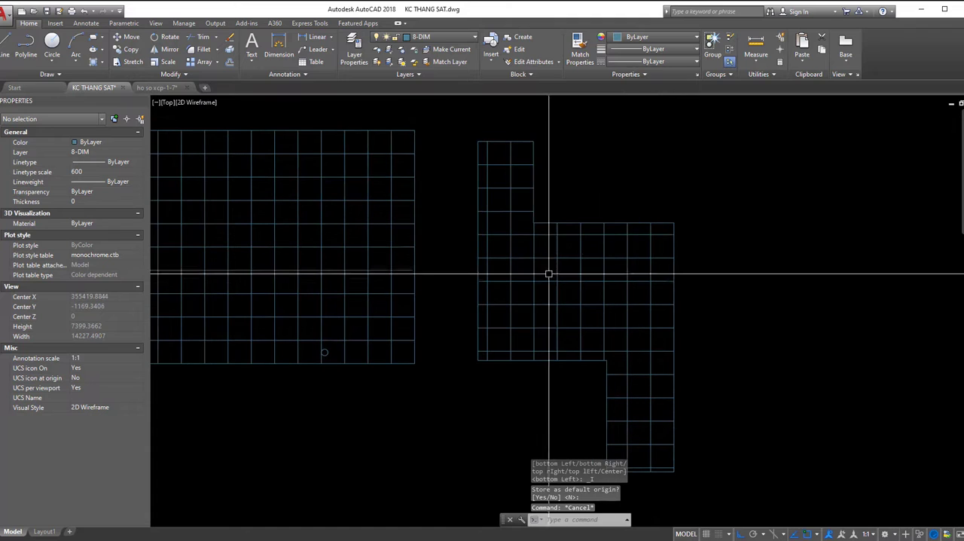
- Set the stepped shape's hatch origin to the lower-left corner of its wide middle section
click(555, 258)
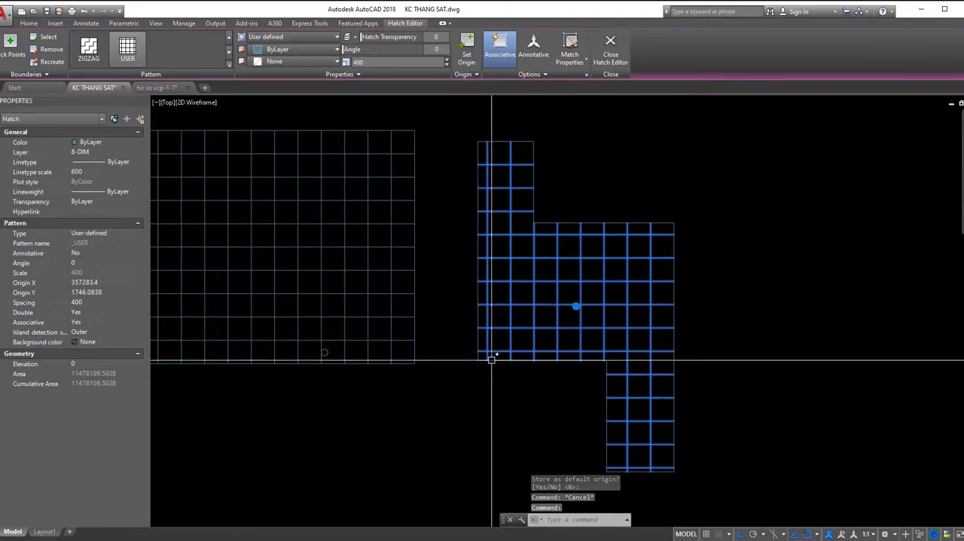
click(472, 43)
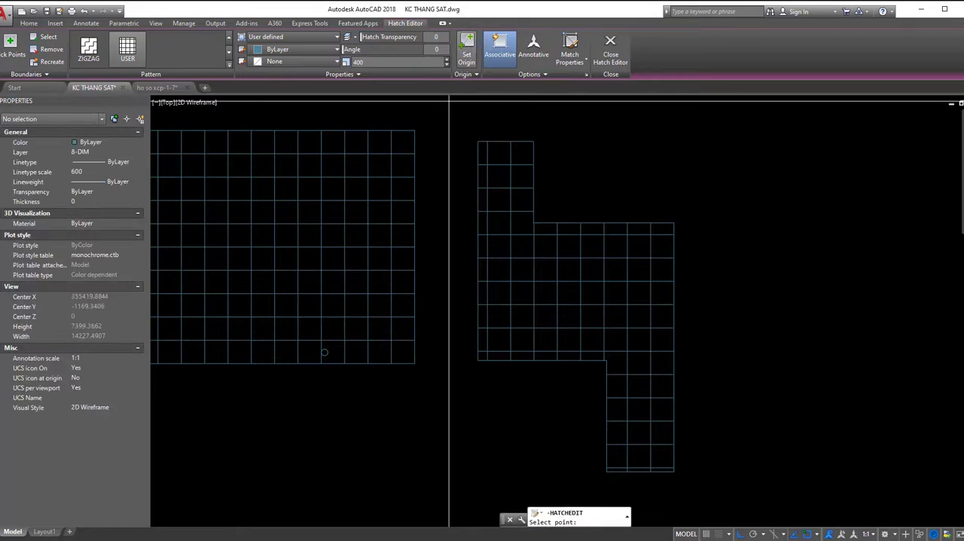
click(479, 353)
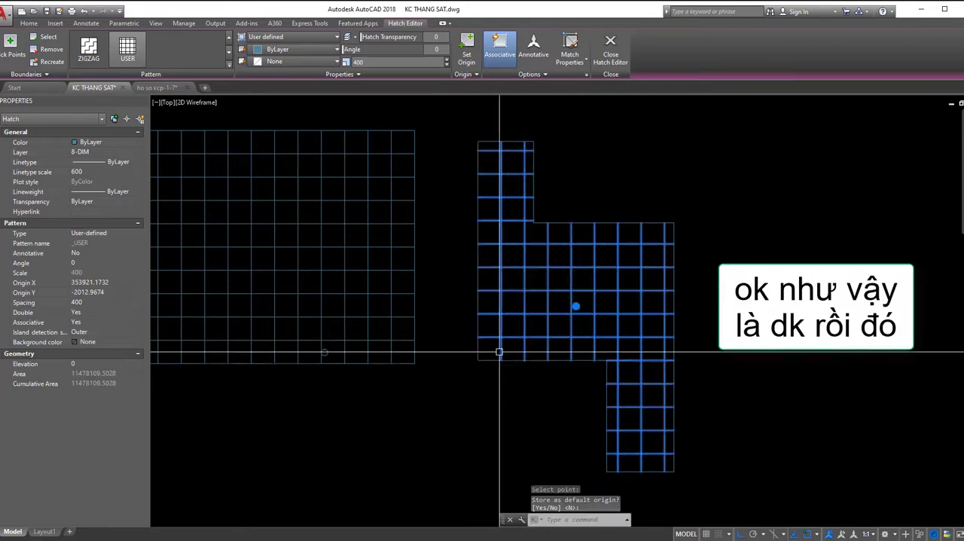
key(Escape)
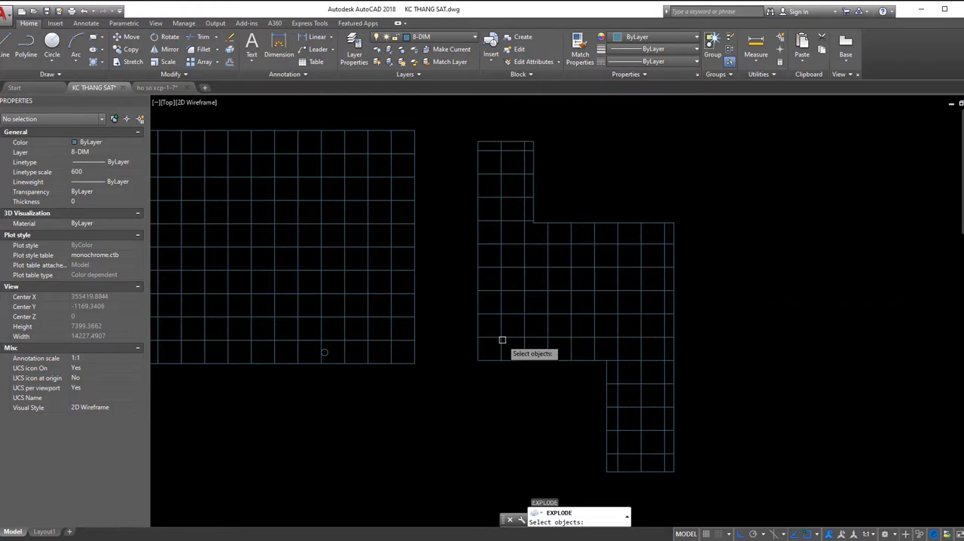
- Explode the stepped shape's hatch into separate lines and try to start a linear dimension at its lower-left tile
click(502, 342)
key(Escape)
text(dli)
key(space)
click(491, 338)
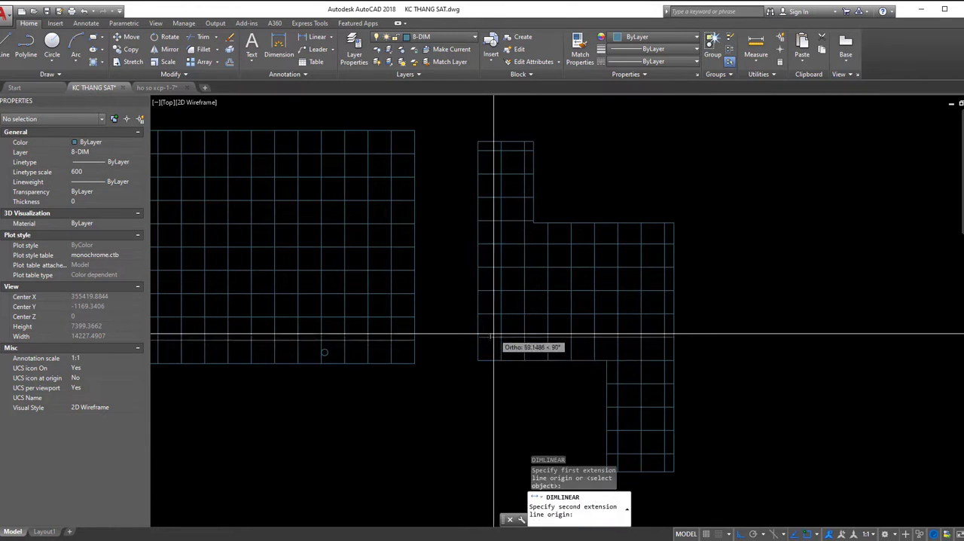
scroll(493, 341, up, 2)
key(Escape)
key(space)
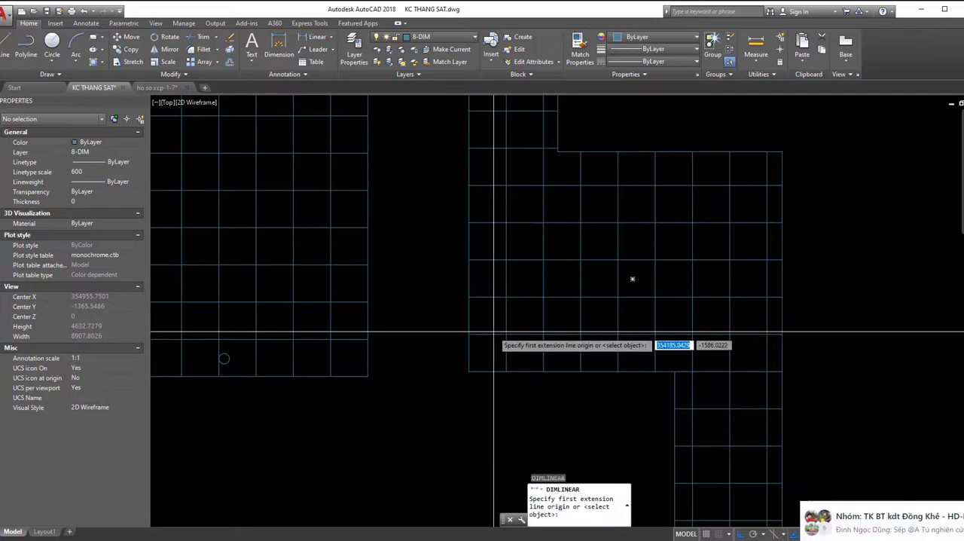
key(Escape)
click(492, 333)
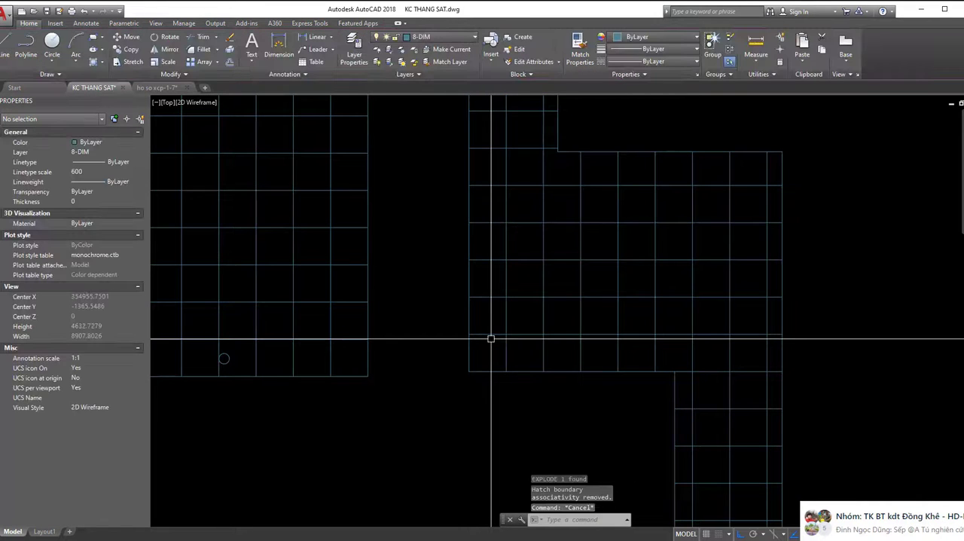
- Try to dimension the height and width of the tile in the stepped shape's lower-left corner
text(dli)
key(Return)
click(483, 334)
click(483, 371)
key(Escape)
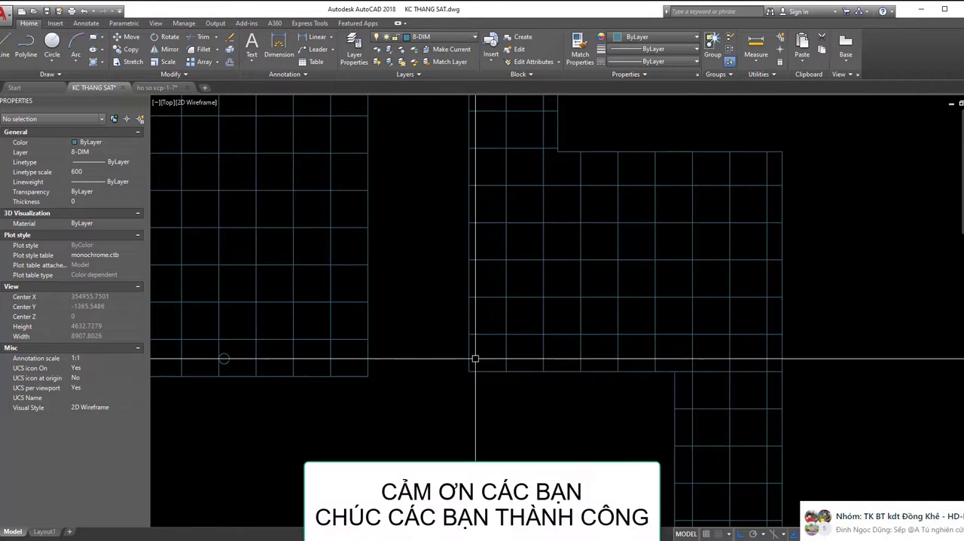
key(space)
click(506, 354)
key(Escape)
scroll(498, 345, down, 2)
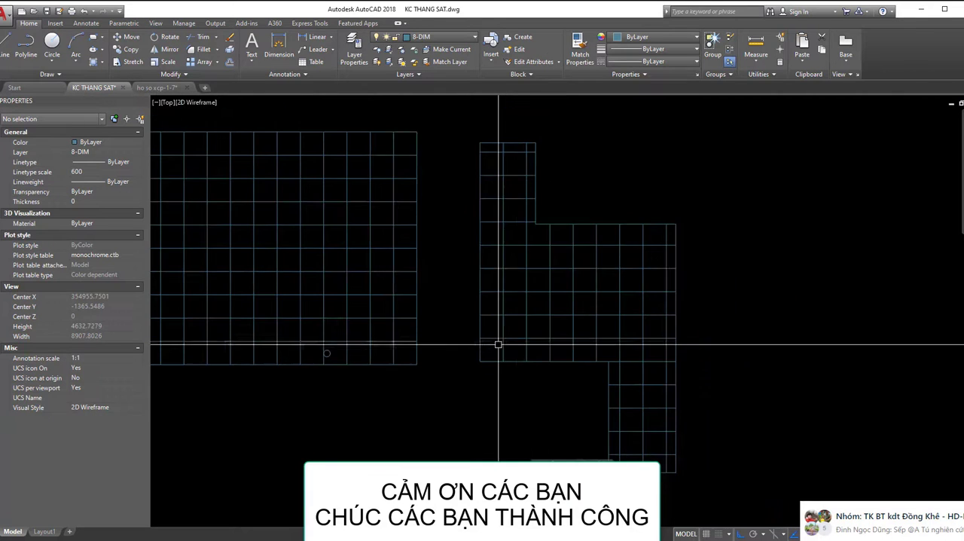
- Undo the explode of the stepped shape's hatch and check that it selects as one hatch object
scroll(517, 341, up, 2)
click(526, 333)
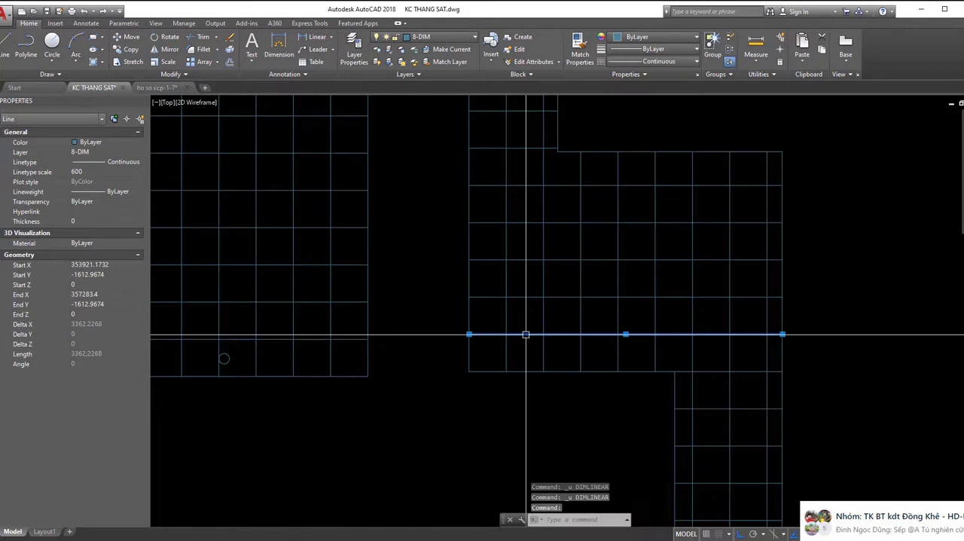
text(x)
key(space)
click(526, 334)
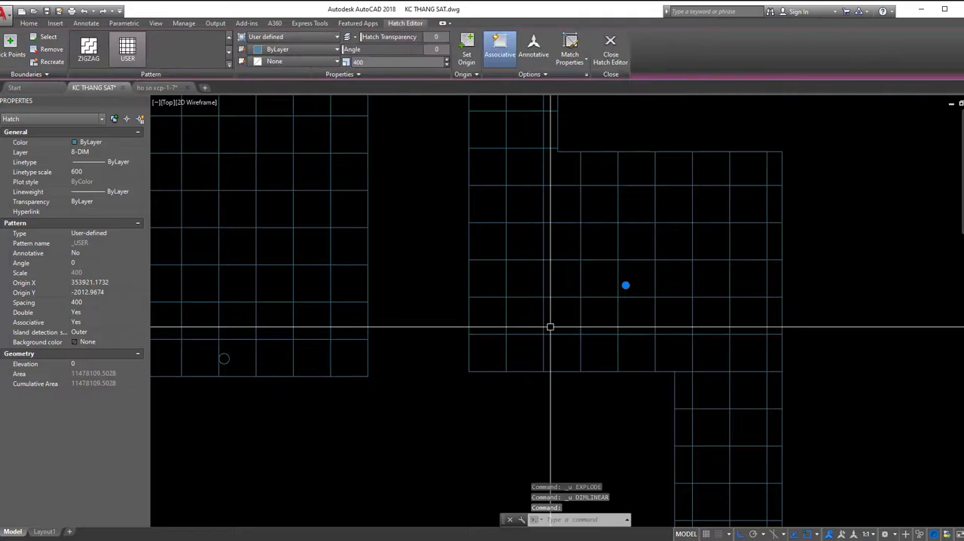
key(Escape)
scroll(543, 271, down, 2)
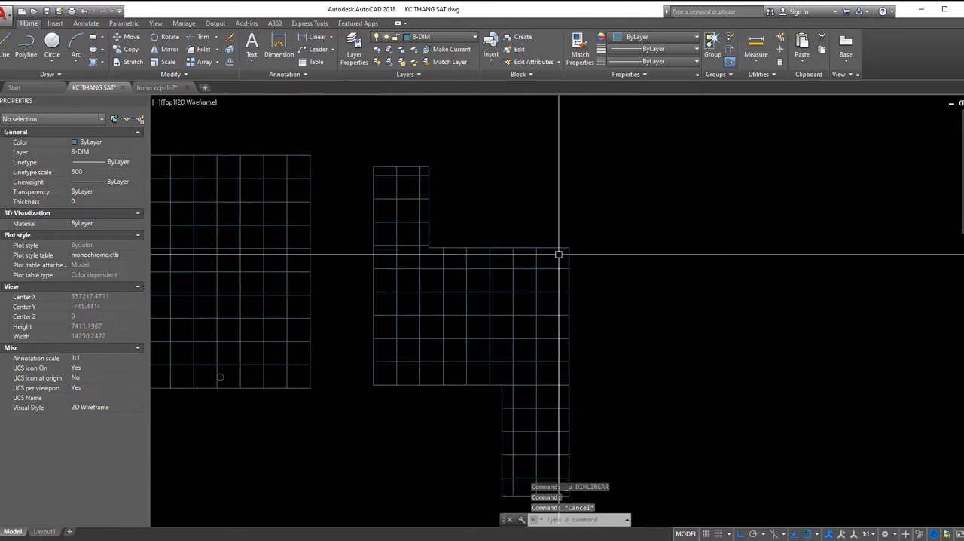
- Set the stepped shape's hatch origin to the upper-right corner of its wide middle section
click(548, 263)
click(467, 50)
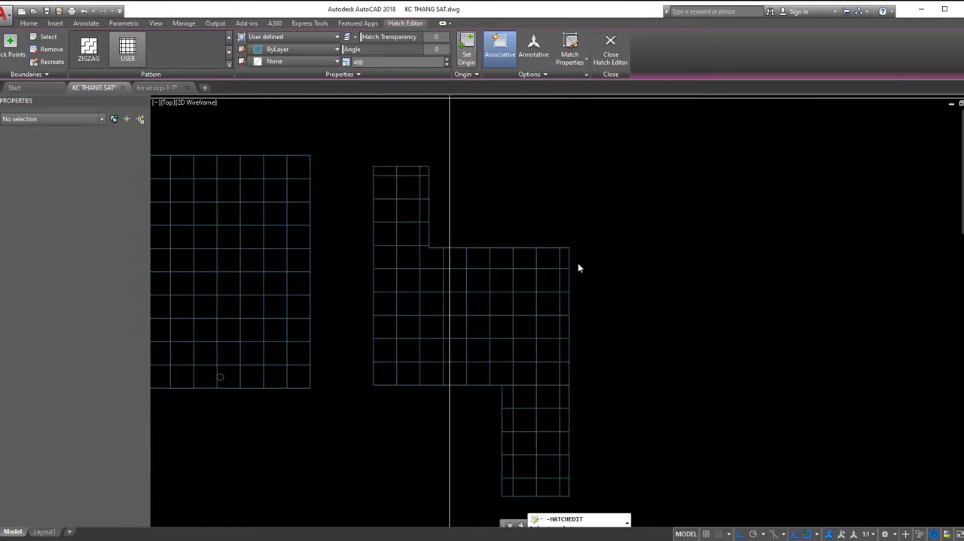
click(570, 247)
scroll(556, 255, up, 2)
scroll(532, 276, down, 2)
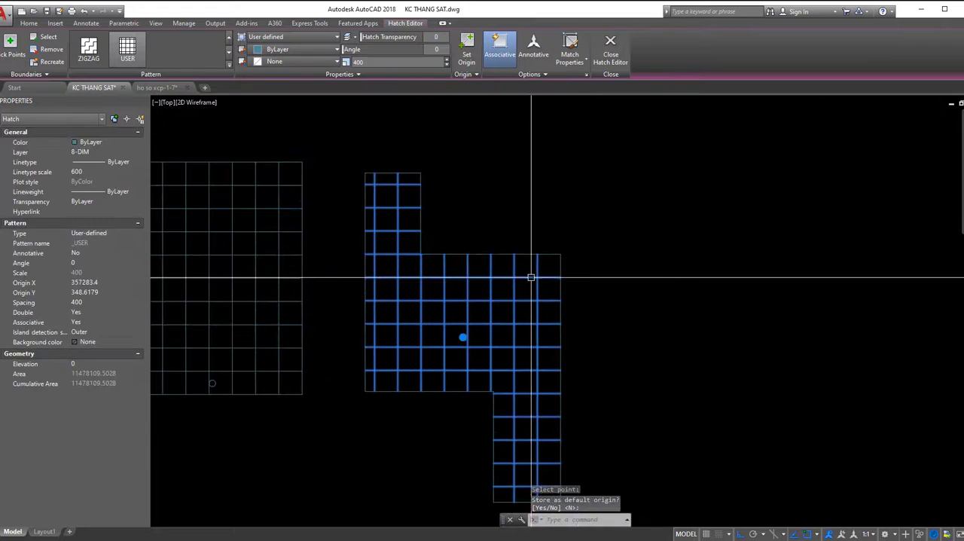
key(Escape)
- Set the stepped shape's hatch origin to the inner corner where the narrow upper section meets the wide middle section
click(525, 276)
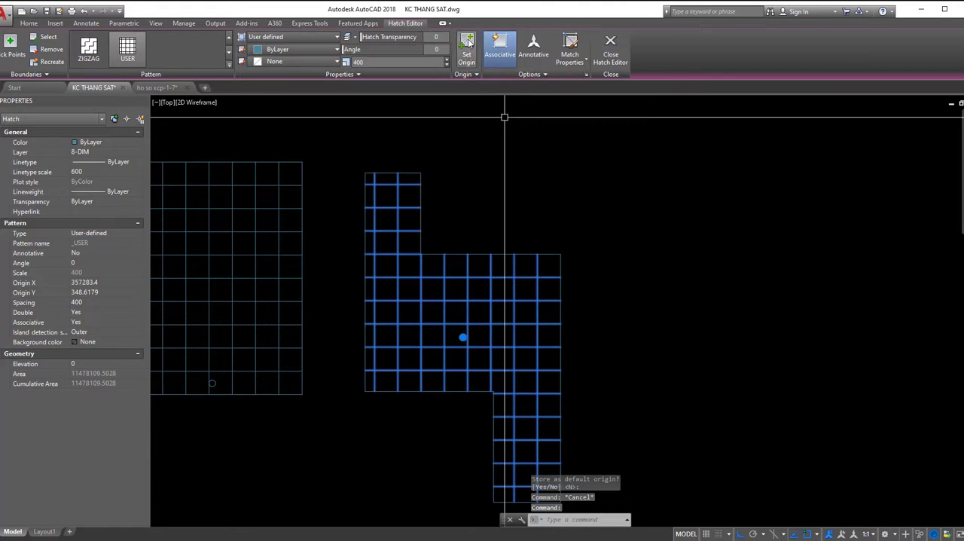
click(467, 47)
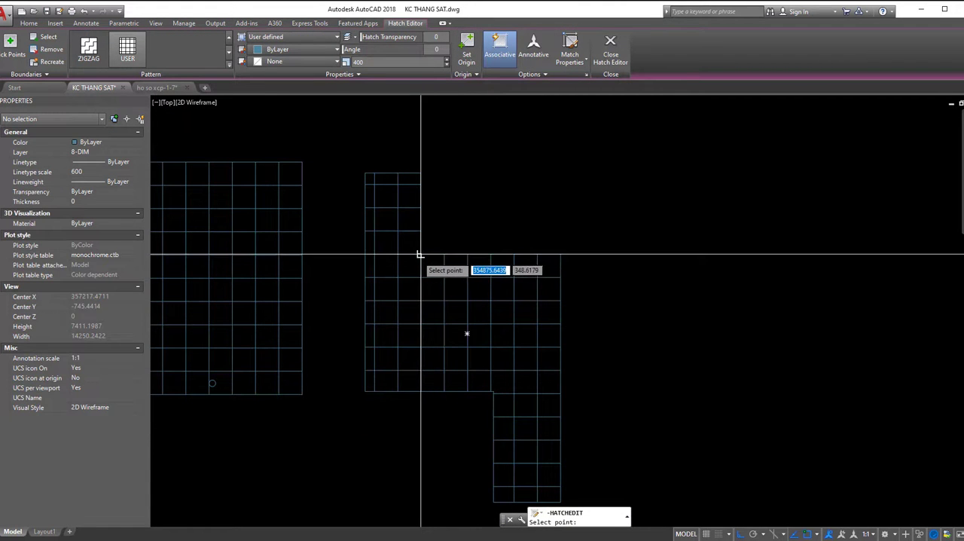
scroll(420, 254, up, 2)
scroll(422, 250, up, 2)
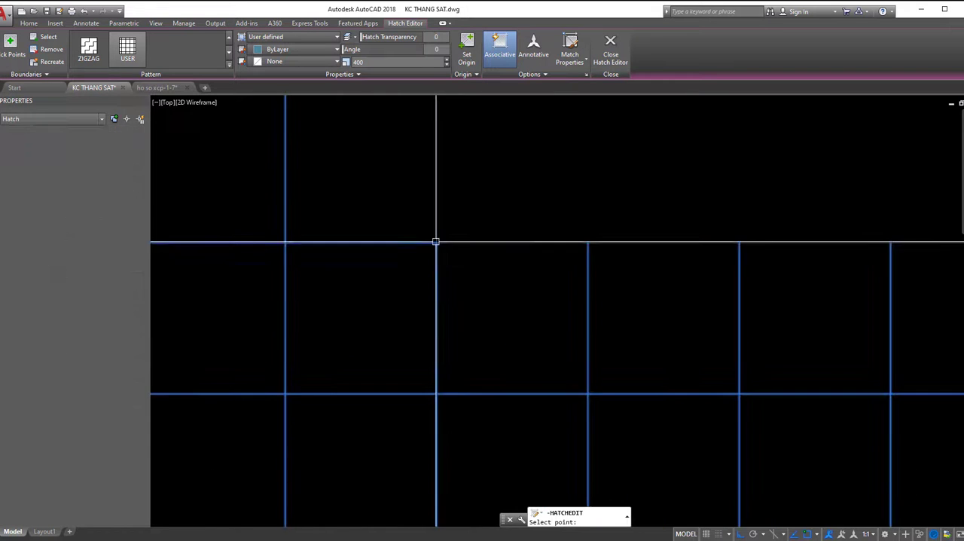
click(437, 240)
scroll(490, 280, down, 4)
scroll(486, 297, up, 2)
key(Escape)
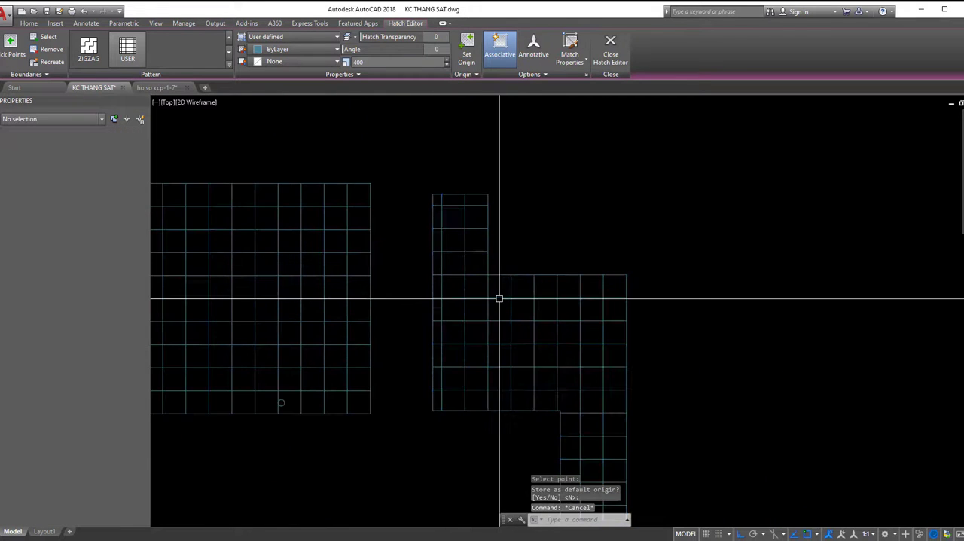
middle_drag(525, 284, 614, 264)
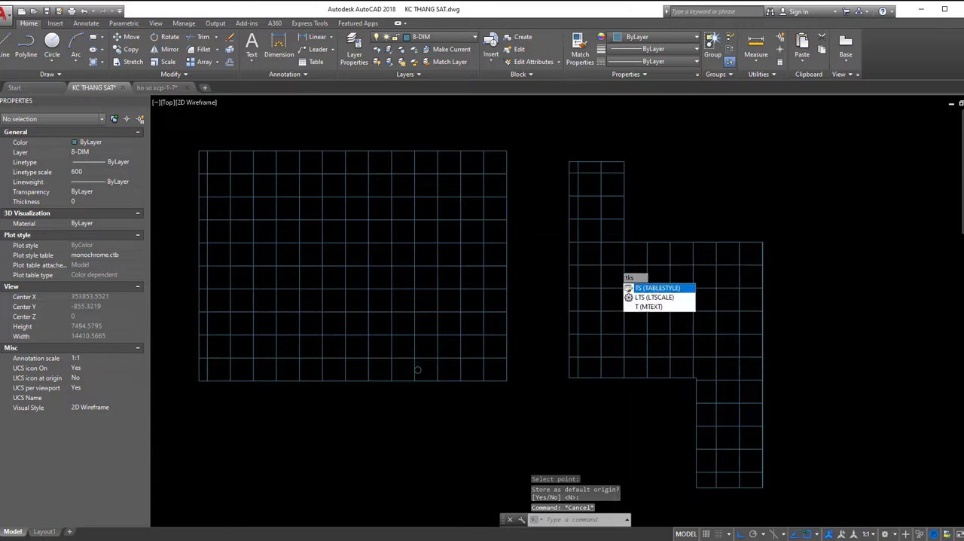
key(Escape)
key(Escape)
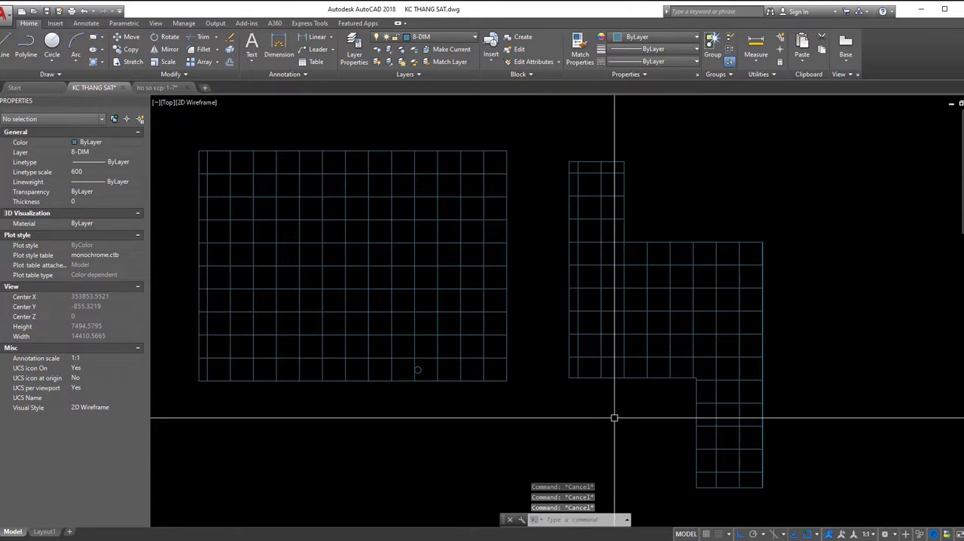